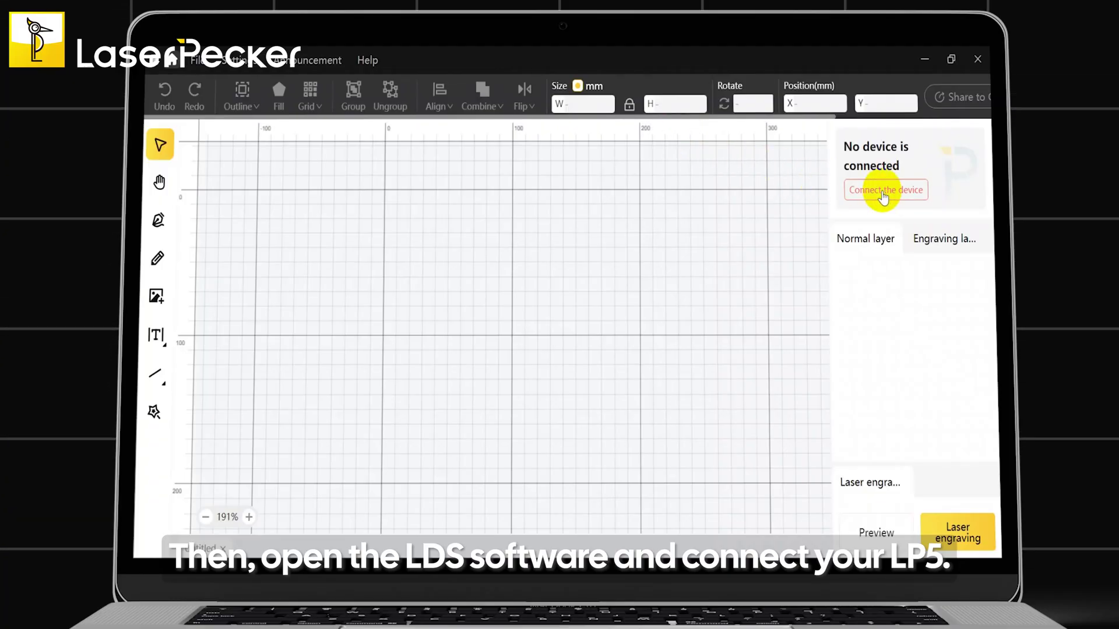
Step: Connect the LP5 engraver through the COM4 USB port
{"action": "left_click", "coordinate": [882, 190]}
{"action": "left_click", "coordinate": [630, 270]}
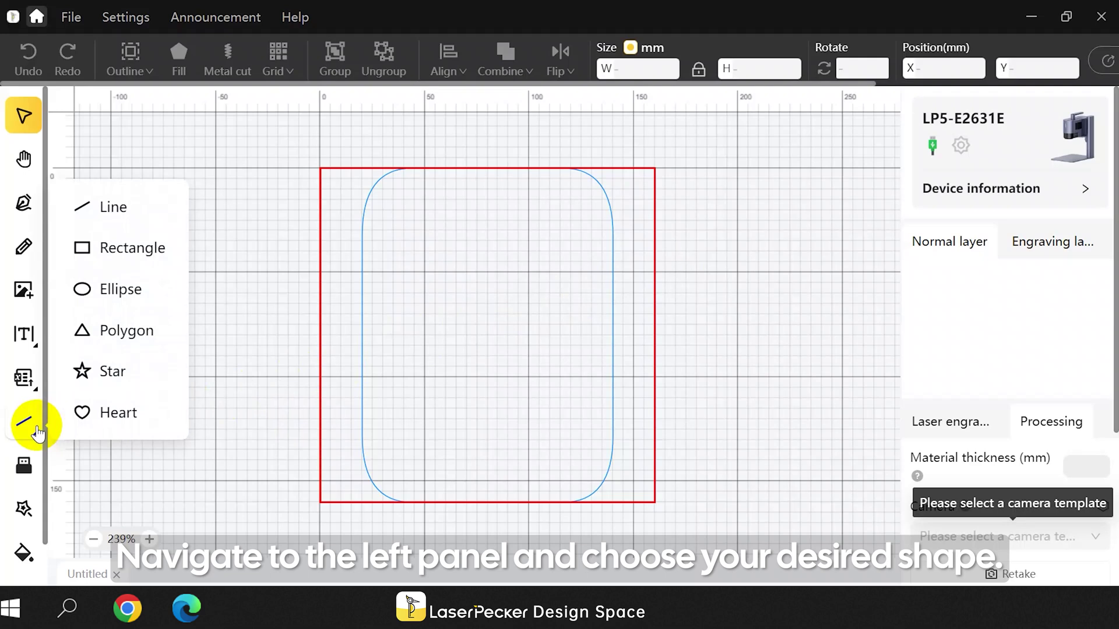
Step: Draw a small rectangle in the work area and size it 10 × 10 mm
{"action": "left_click", "coordinate": [116, 262]}
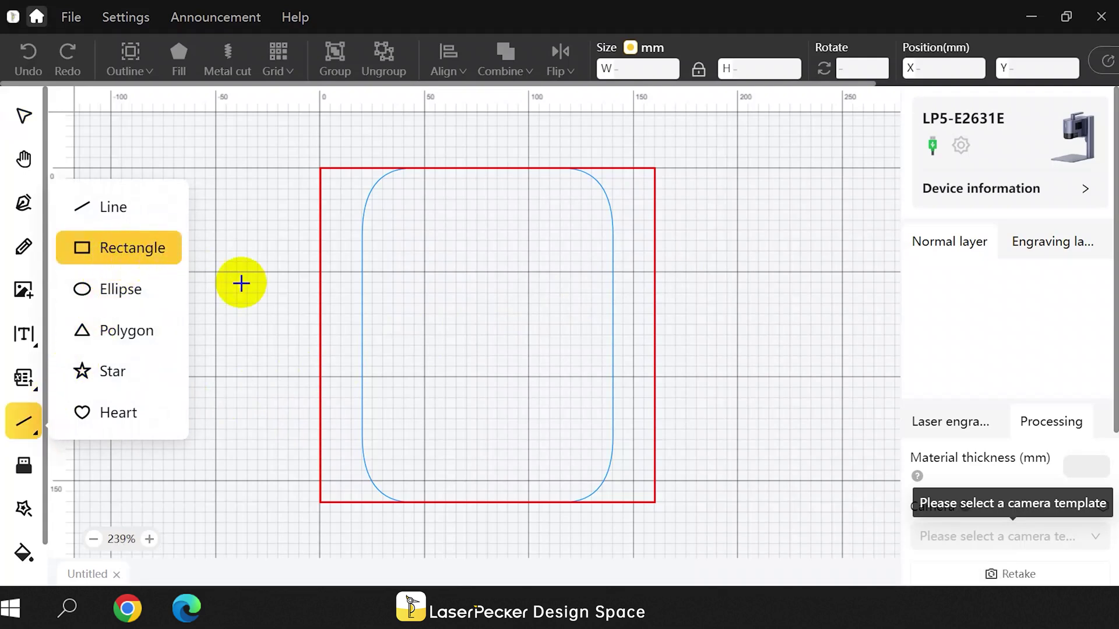
{"action": "left_click_drag", "start_coordinate": [427, 321], "coordinate": [472, 349]}
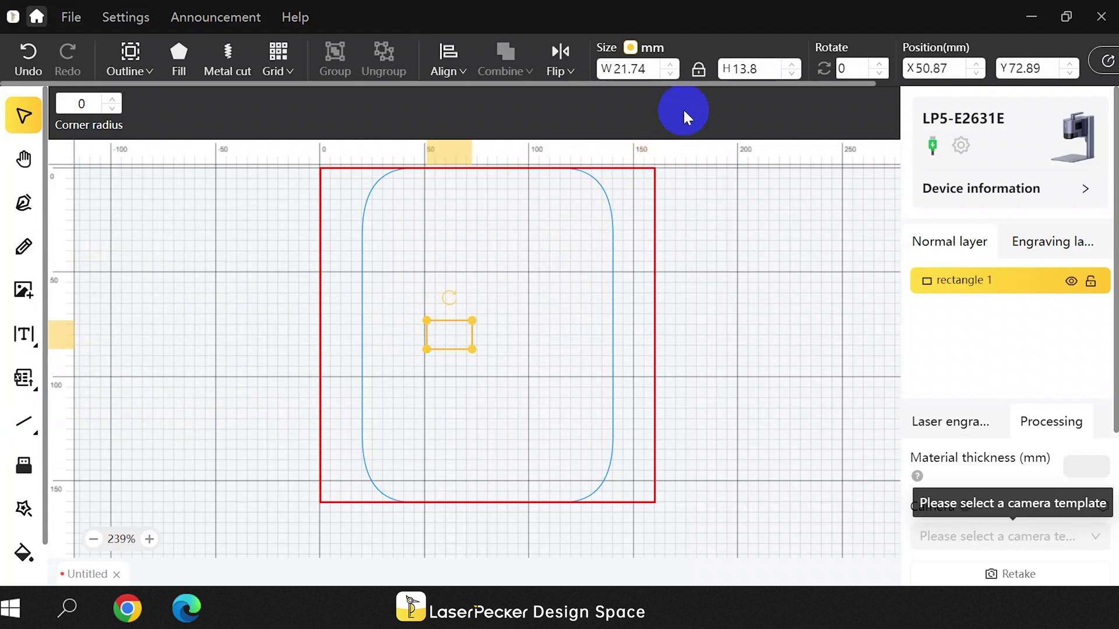
{"action": "left_click", "coordinate": [656, 70]}
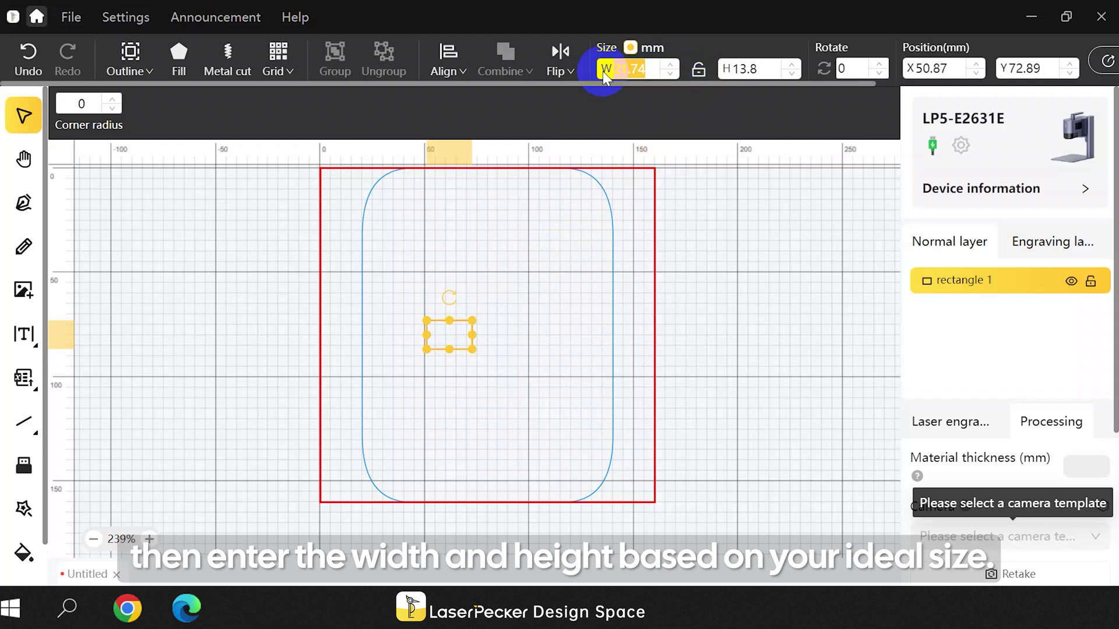
{"action": "type", "text": "10"}
{"action": "left_click", "coordinate": [754, 68]}
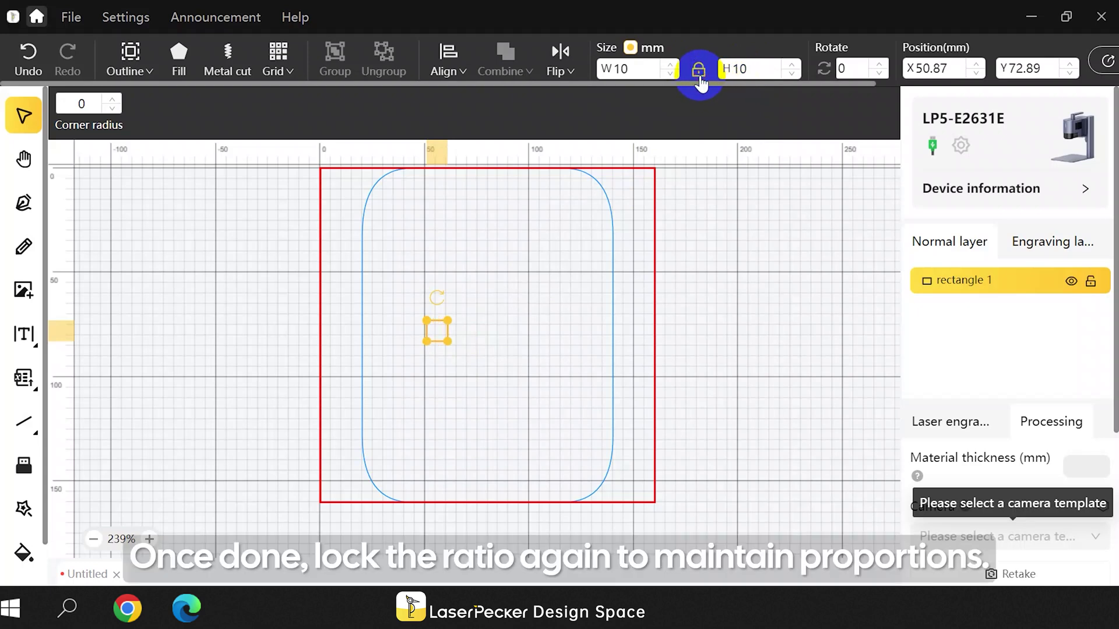
Step: Set the rectangle's Line laser source to 450nm, after trying 1064nm, keeping 1 pass
{"action": "left_click", "coordinate": [944, 429]}
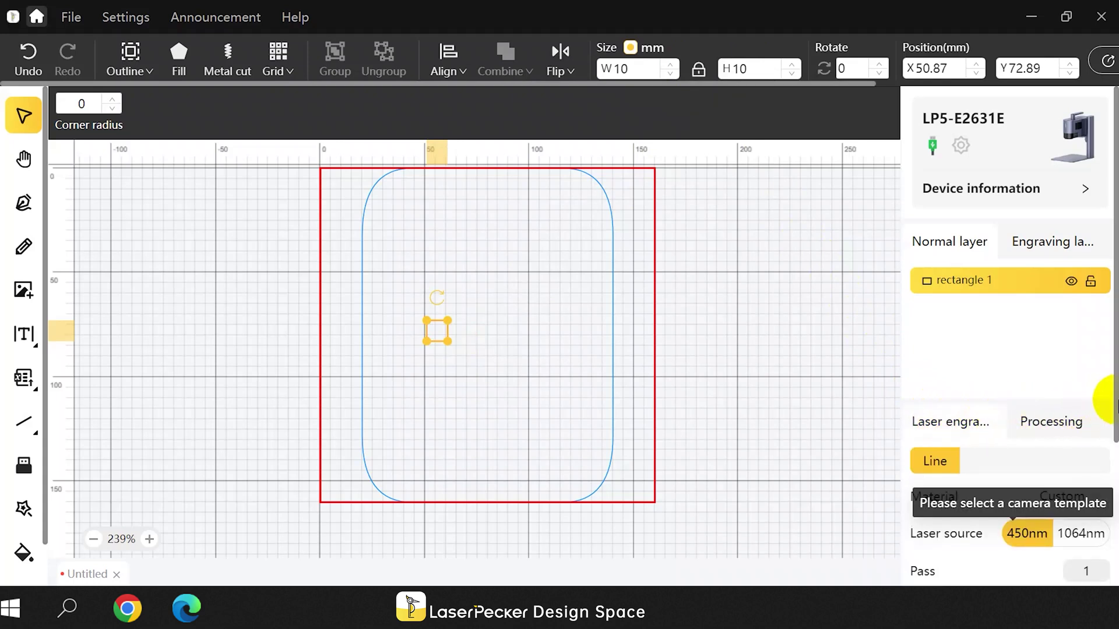
{"action": "left_click_drag", "start_coordinate": [1114, 401], "coordinate": [1114, 549]}
{"action": "left_click", "coordinate": [1088, 339]}
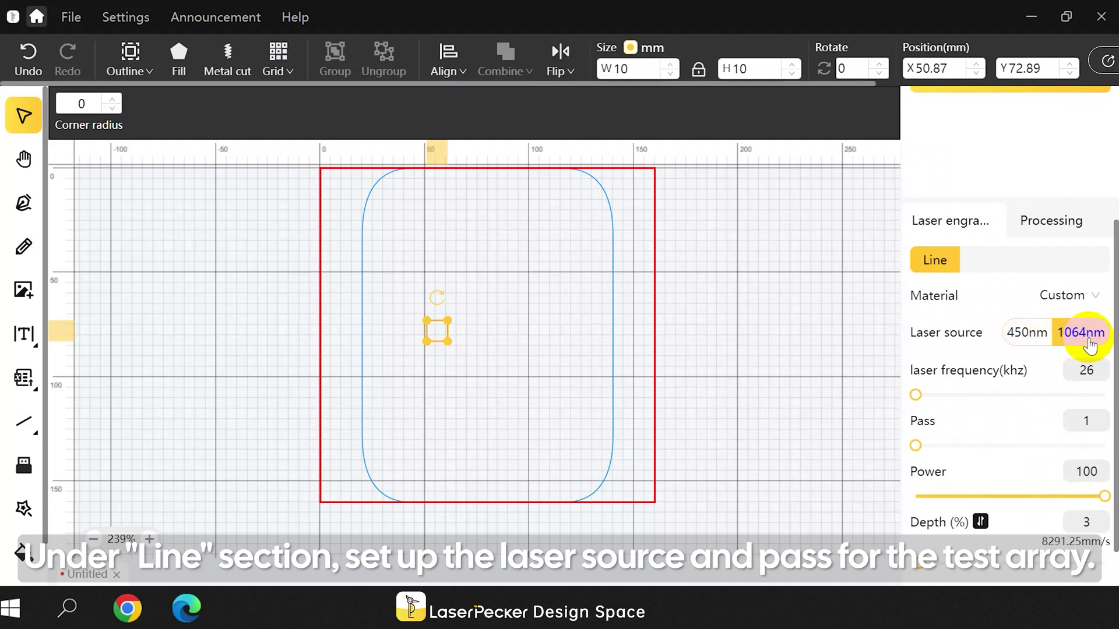
{"action": "left_click", "coordinate": [1039, 344]}
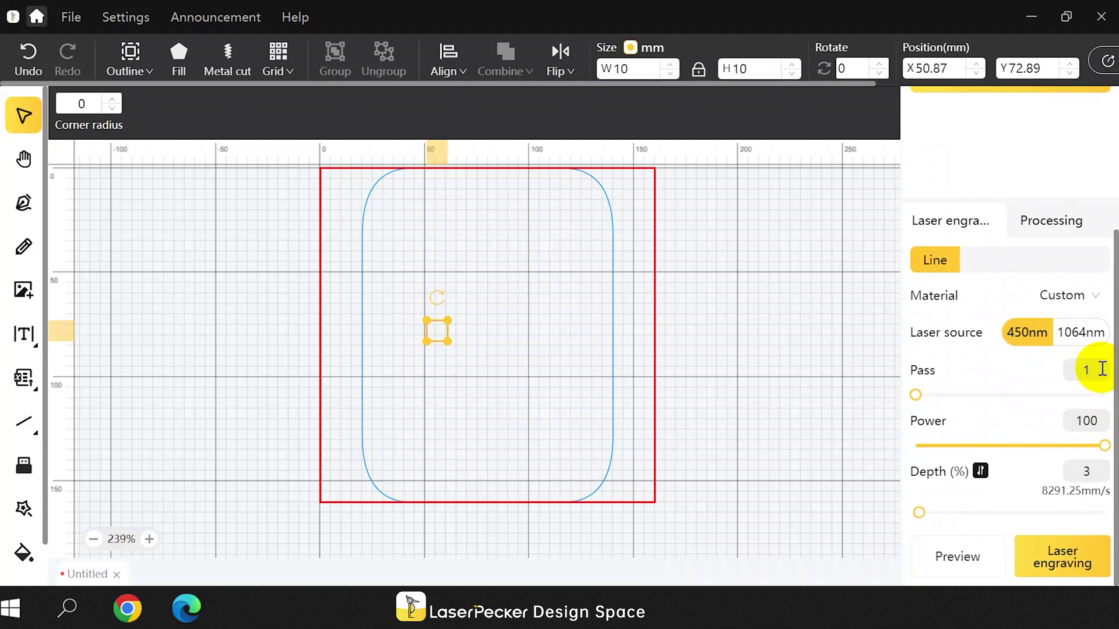
Step: Set up a 7 × 7 material test array 'LP5 TEST' with max power 85% and max depth 75%
{"action": "left_click", "coordinate": [282, 81]}
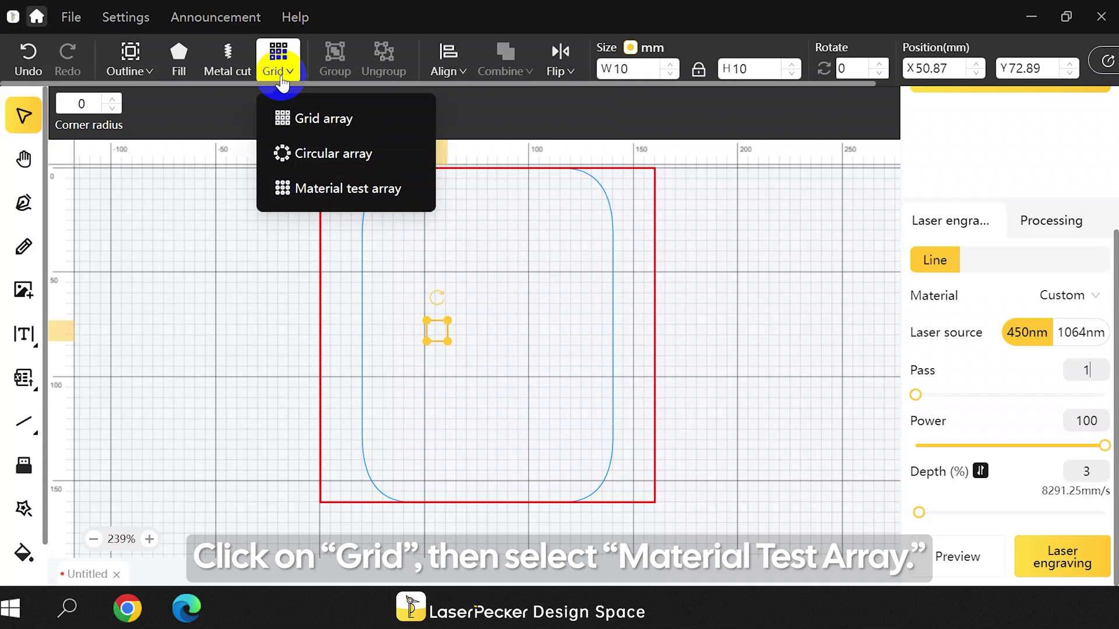
{"action": "left_click", "coordinate": [327, 203]}
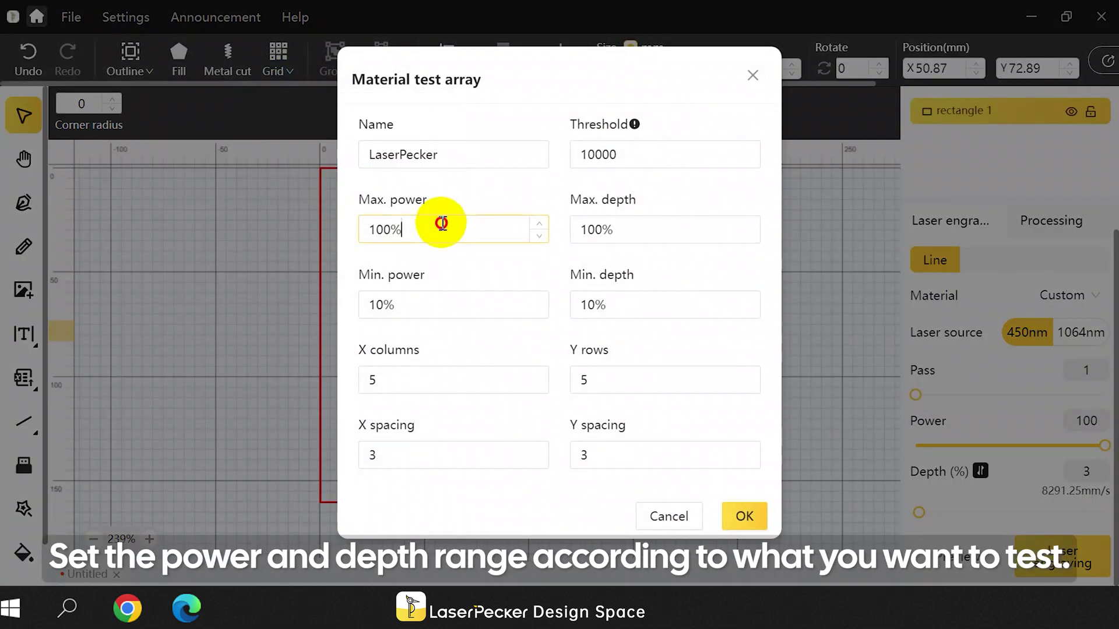
{"action": "left_click_drag", "start_coordinate": [439, 226], "coordinate": [359, 233]}
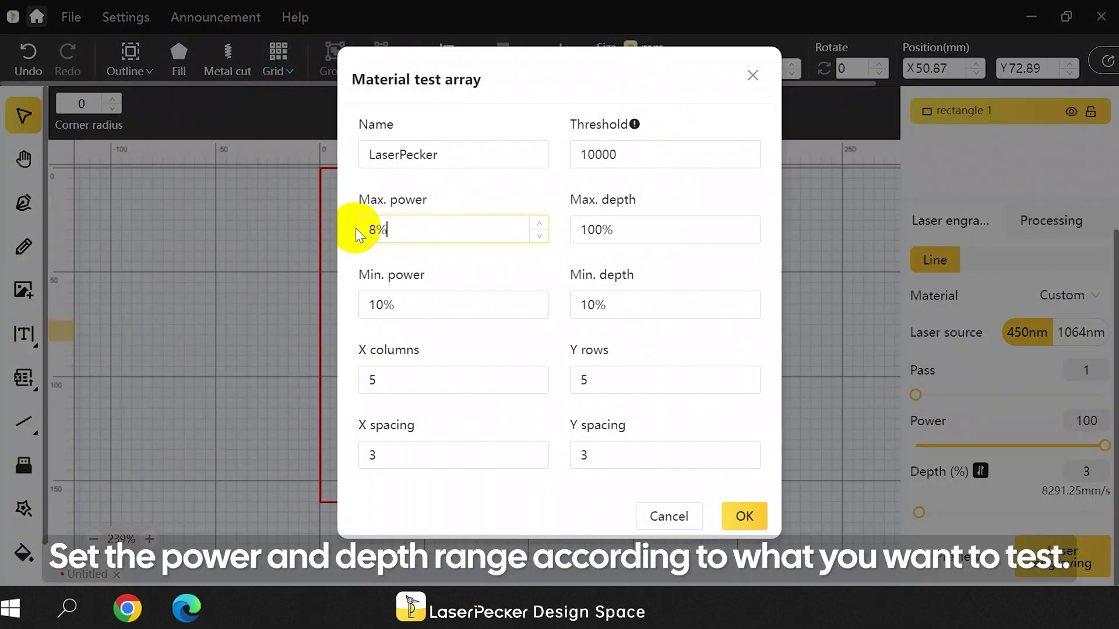
{"action": "left_click_drag", "start_coordinate": [620, 229], "coordinate": [577, 230]}
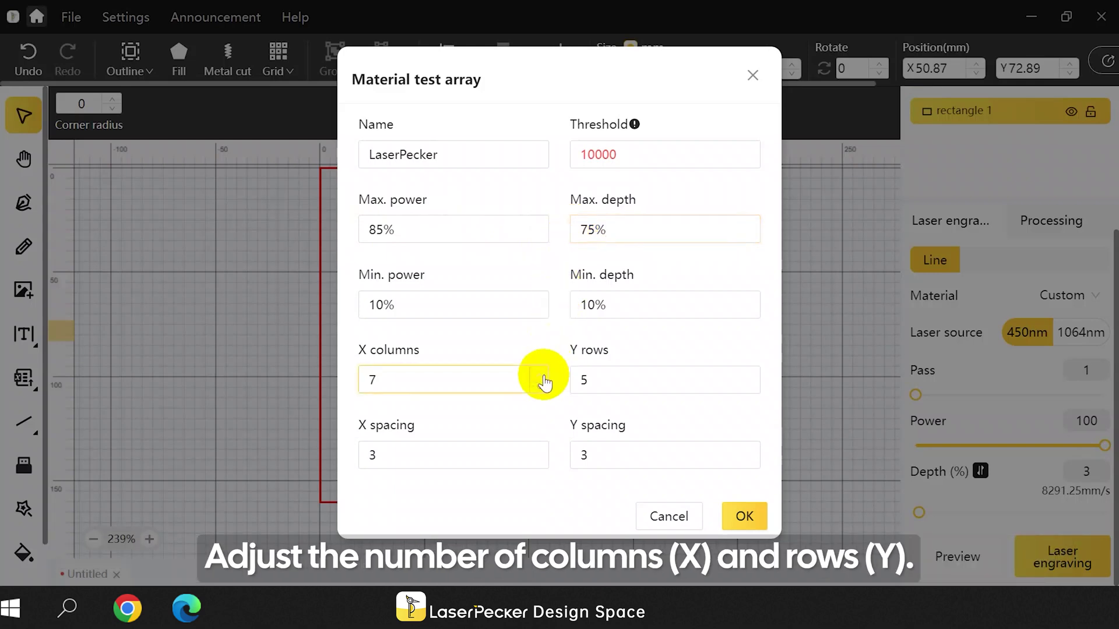
{"action": "left_click", "coordinate": [750, 374]}
{"action": "left_click", "coordinate": [750, 375]}
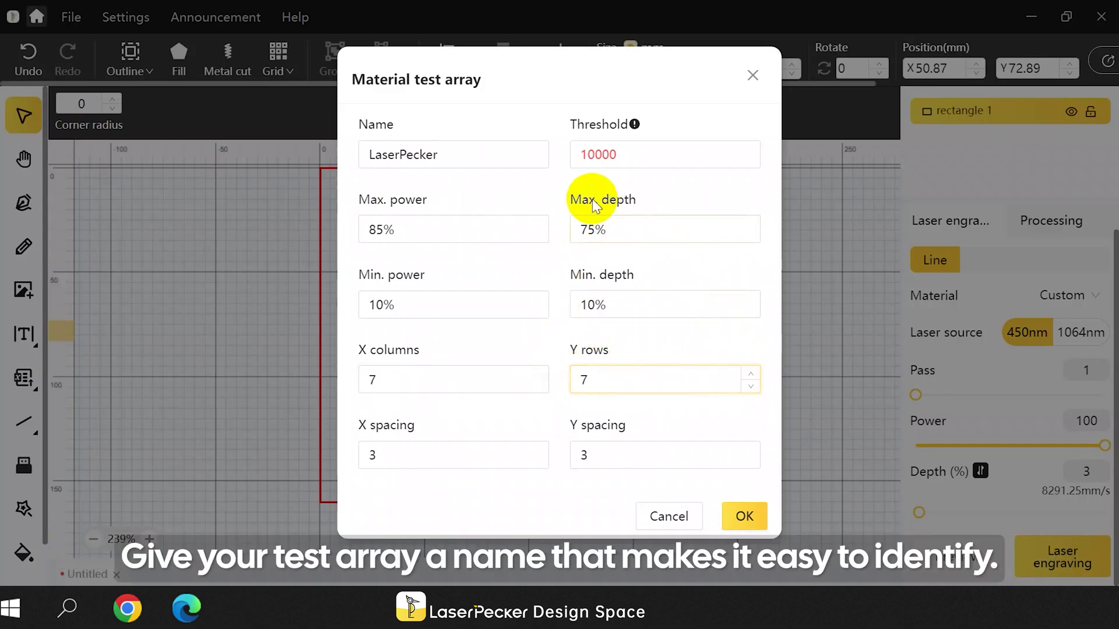
{"action": "left_click_drag", "start_coordinate": [525, 152], "coordinate": [340, 158]}
{"action": "key", "text": "BackSpace"}
{"action": "type", "text": "LP"}
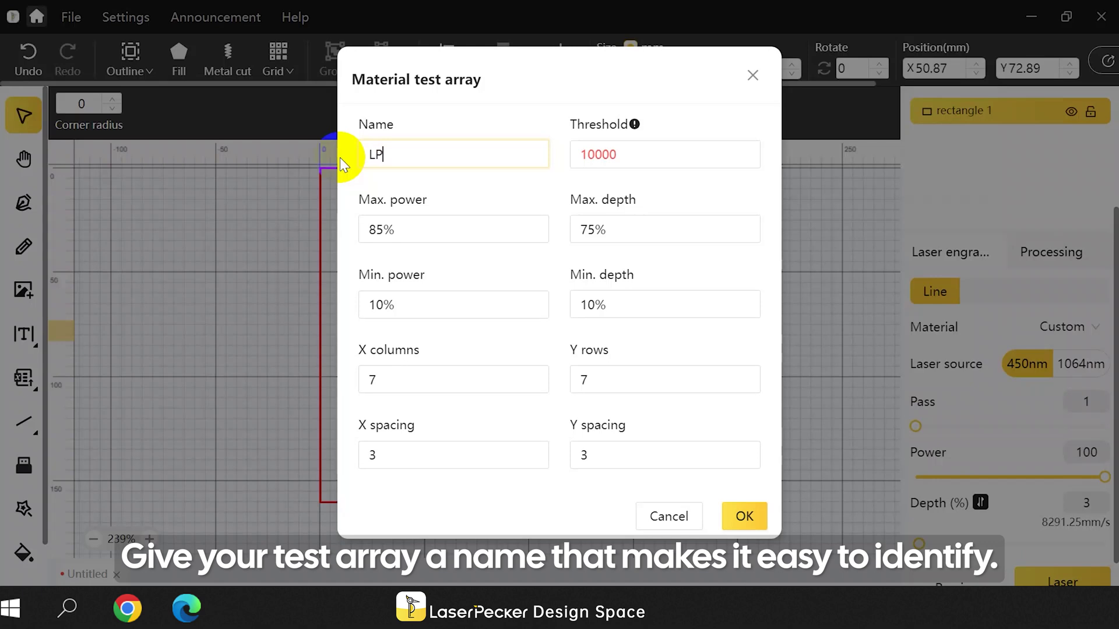
{"action": "type", "text": "5 TEST"}
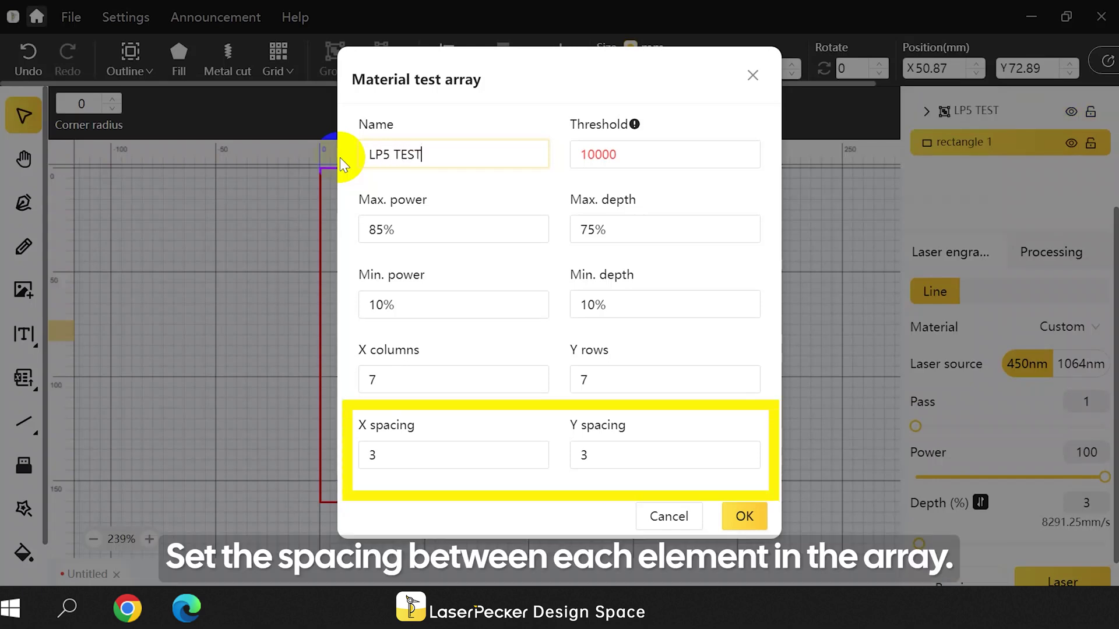
Step: Move the test array up and left within the work area
{"action": "left_click", "coordinate": [755, 521]}
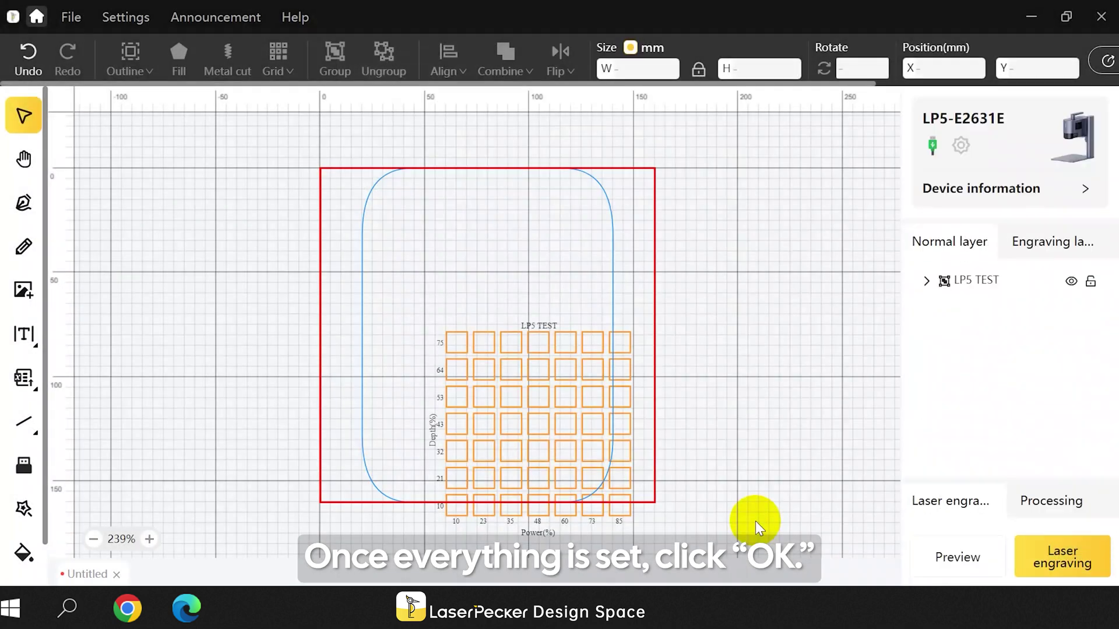
{"action": "left_click", "coordinate": [562, 400]}
{"action": "left_click_drag", "start_coordinate": [539, 352], "coordinate": [526, 312]}
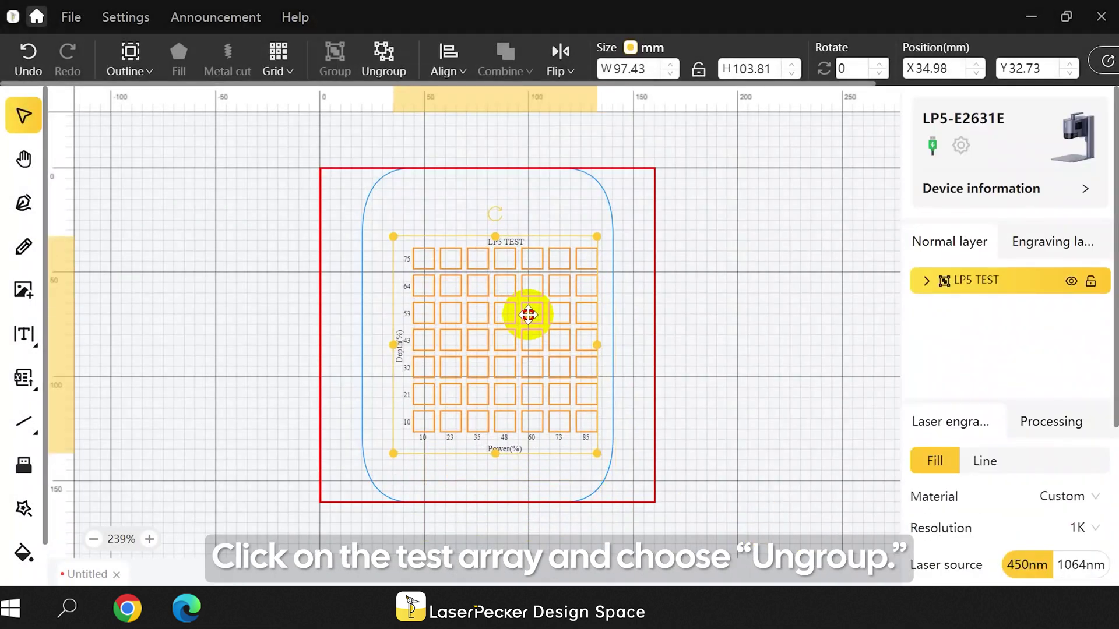
Step: Ungroup the array, enlarge its title, Depth(%) and Power(%) labels, and select all pieces
{"action": "left_click", "coordinate": [384, 69]}
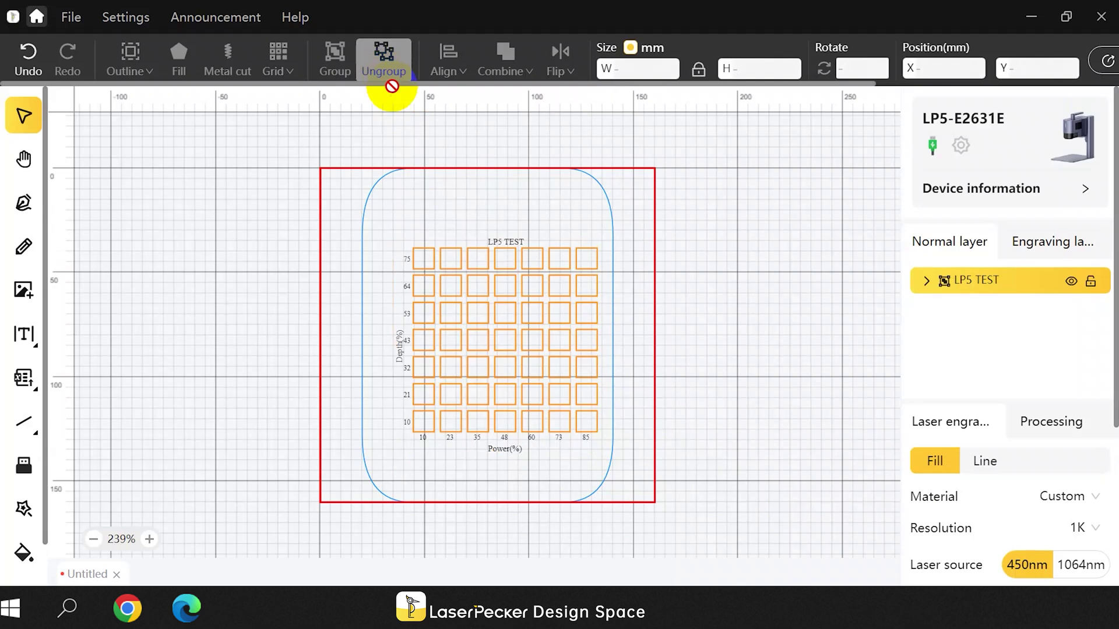
{"action": "left_click", "coordinate": [537, 231]}
{"action": "left_click", "coordinate": [398, 344]}
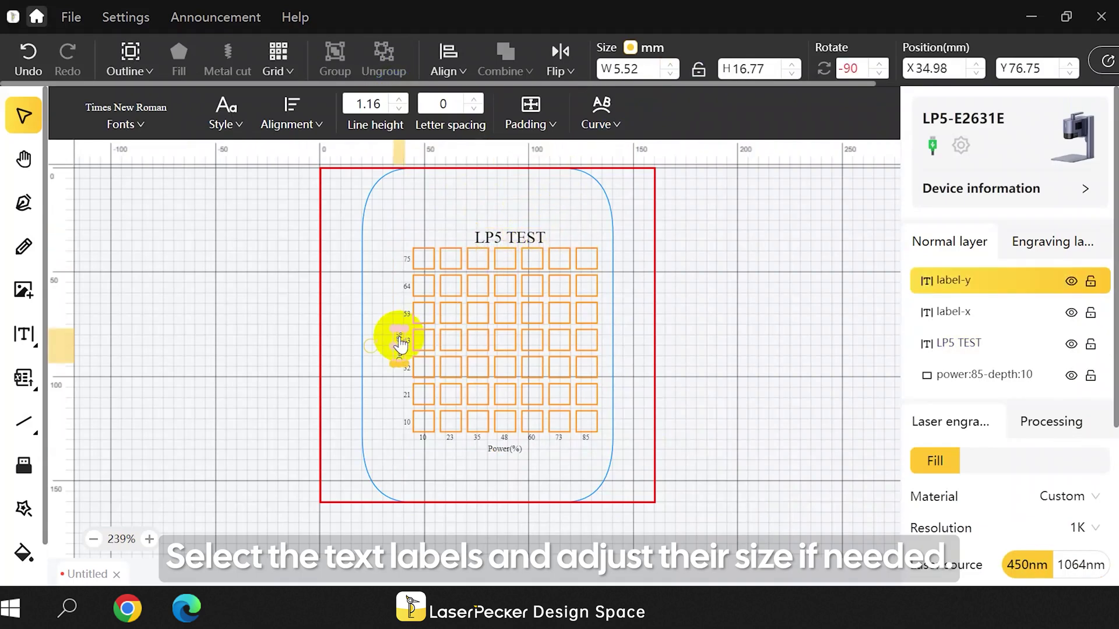
{"action": "left_click", "coordinate": [496, 448]}
{"action": "left_click_drag", "start_coordinate": [520, 453], "coordinate": [525, 460]}
{"action": "left_click_drag", "start_coordinate": [631, 479], "coordinate": [355, 214]}
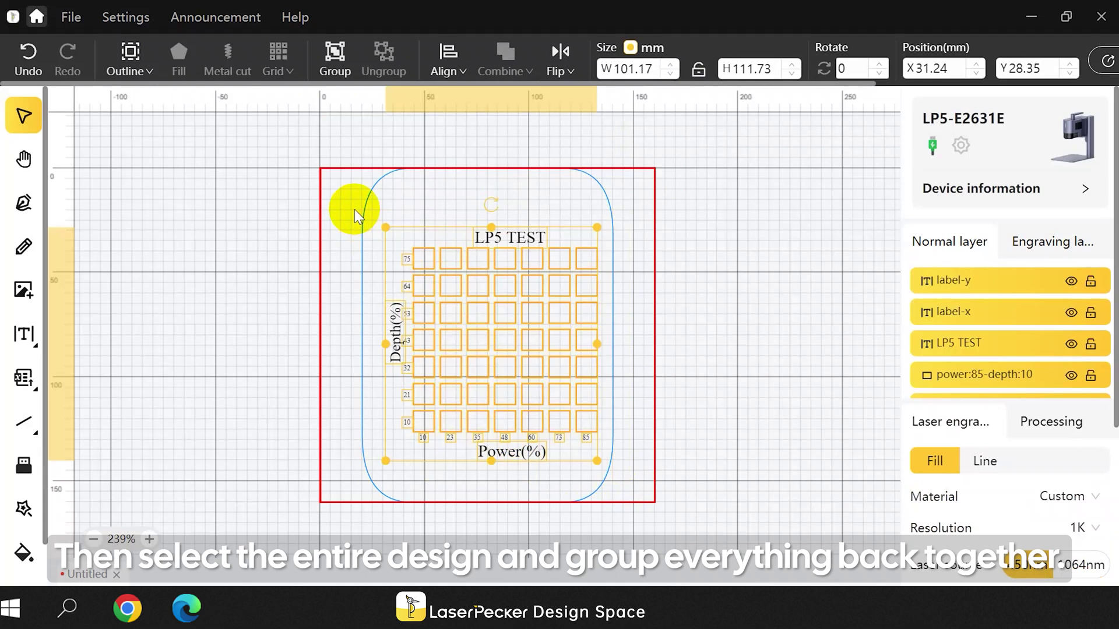
Step: Regroup the array and set fill resolution 2K, power 58 and depth 28
{"action": "left_click", "coordinate": [330, 61]}
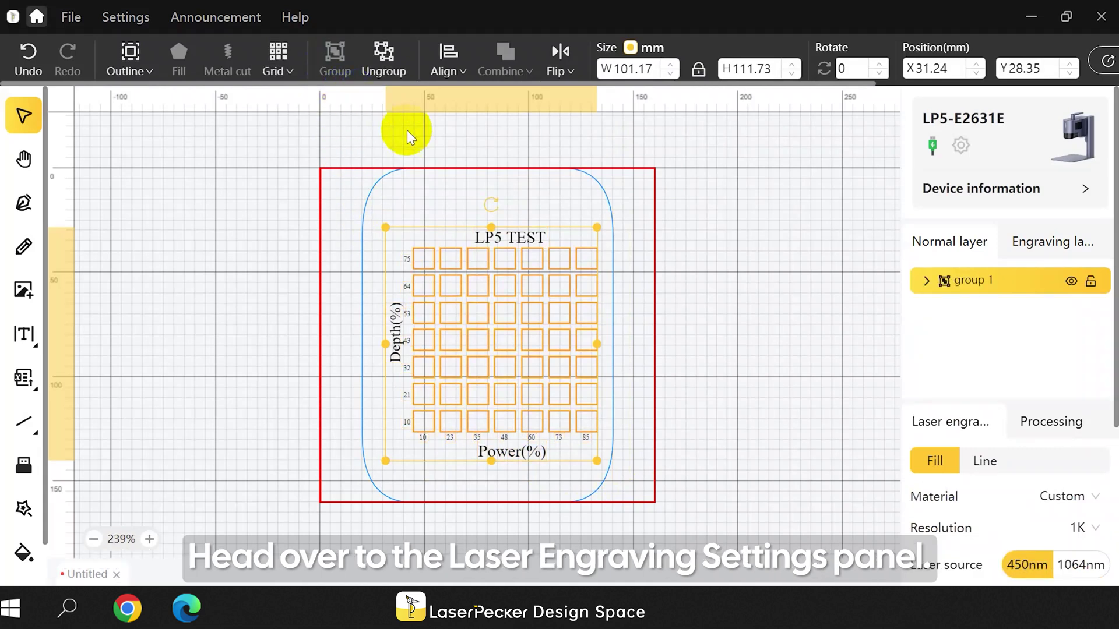
{"action": "scroll", "coordinate": [1107, 350], "scroll_direction": "down", "scroll_amount": 5}
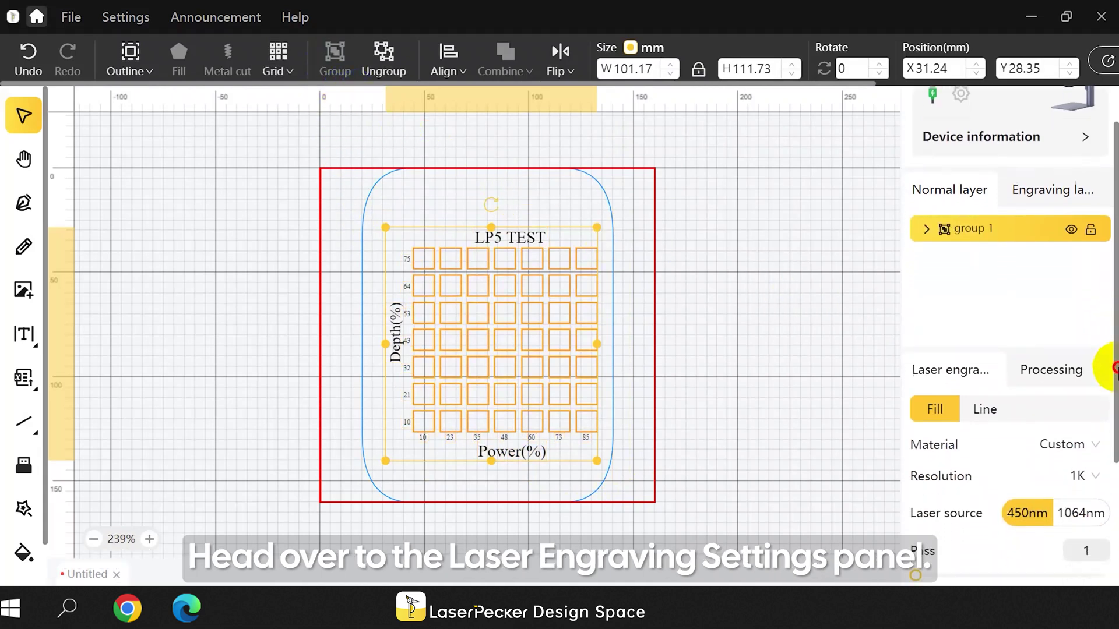
{"action": "left_click", "coordinate": [1047, 296]}
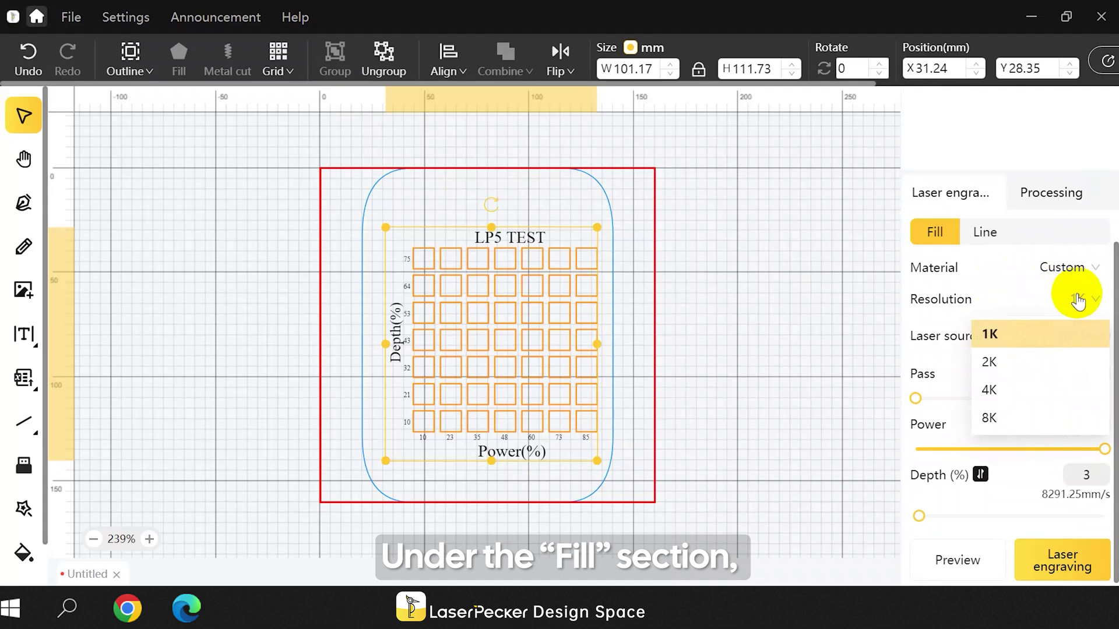
{"action": "left_click", "coordinate": [1071, 358]}
{"action": "left_click", "coordinate": [1084, 421]}
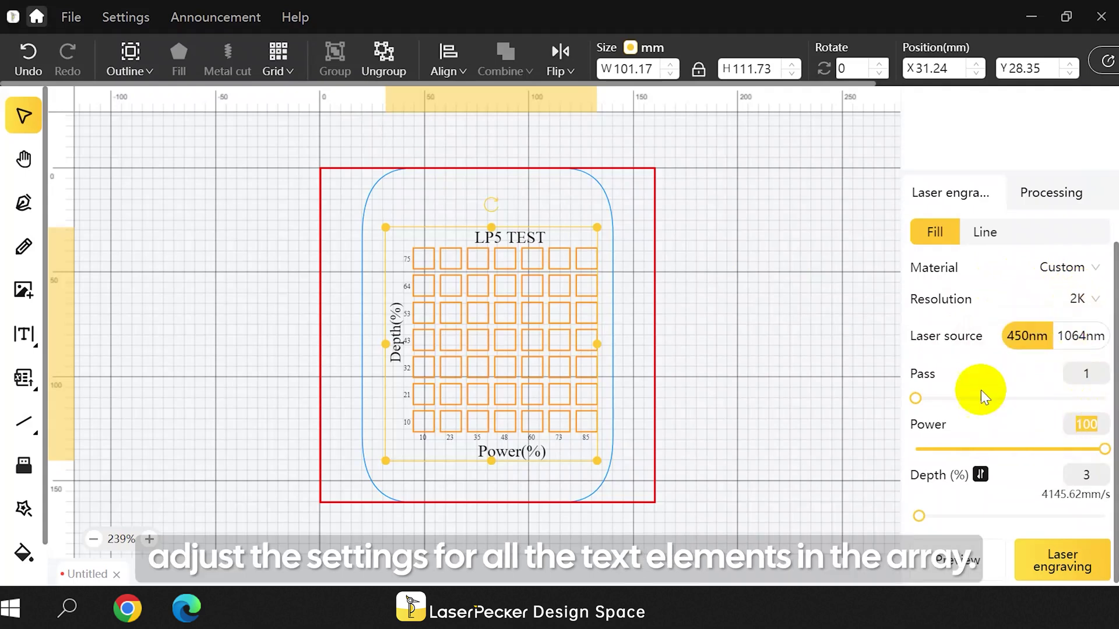
{"action": "left_click", "coordinate": [1084, 475]}
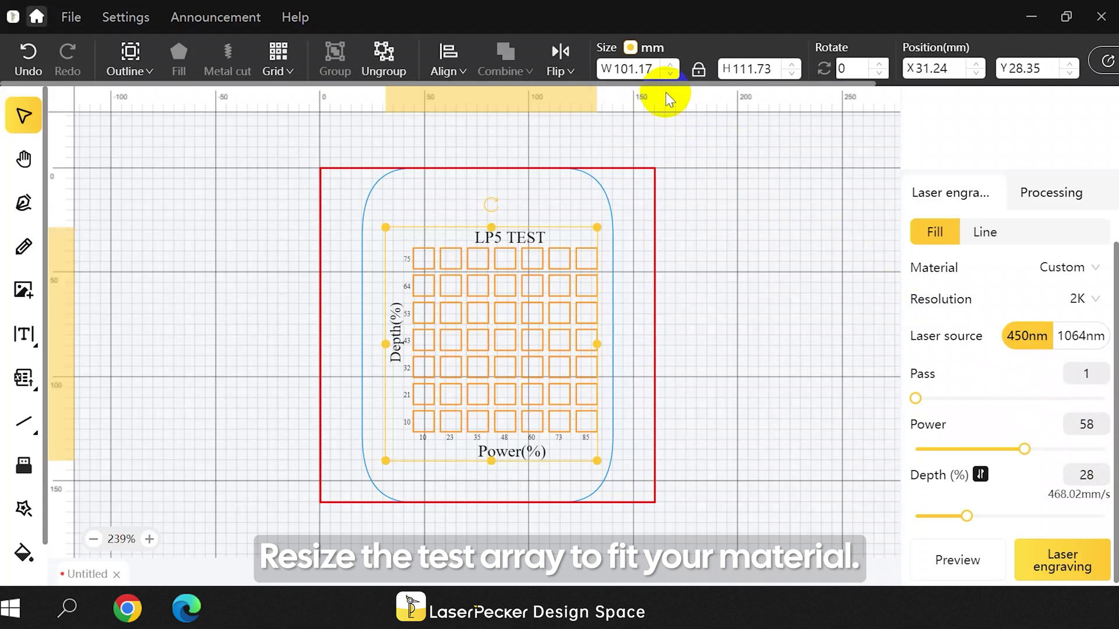
Step: Resize the array to 75 mm wide and align it to the canvas centre
{"action": "double_click", "coordinate": [655, 71]}
{"action": "type", "text": "75"}
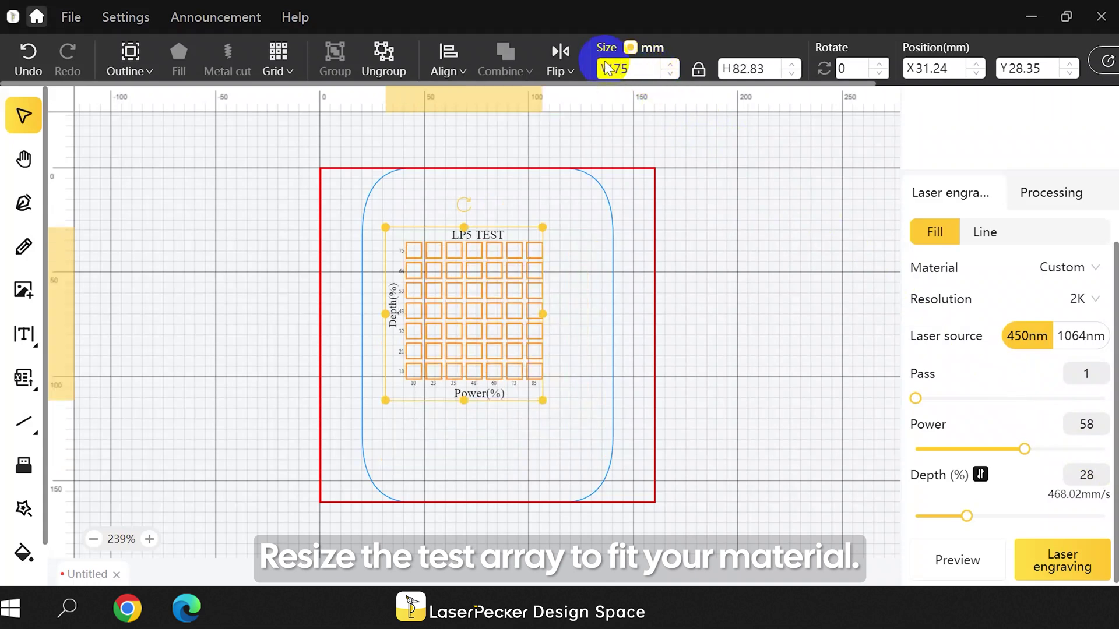
{"action": "mouse_move", "coordinate": [448, 59]}
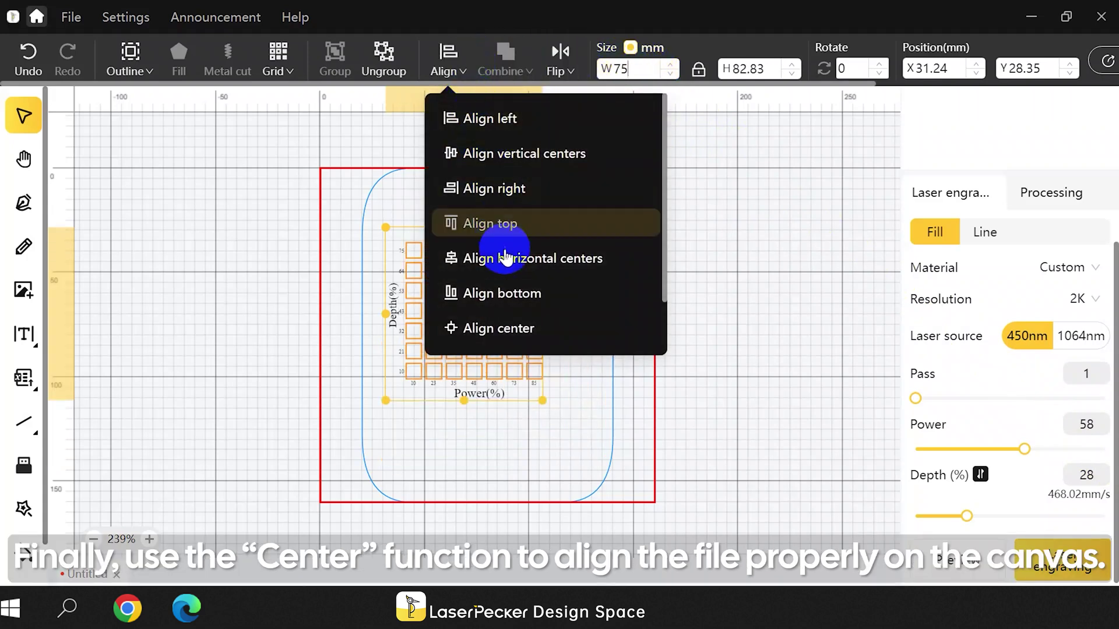
{"action": "left_click", "coordinate": [548, 330]}
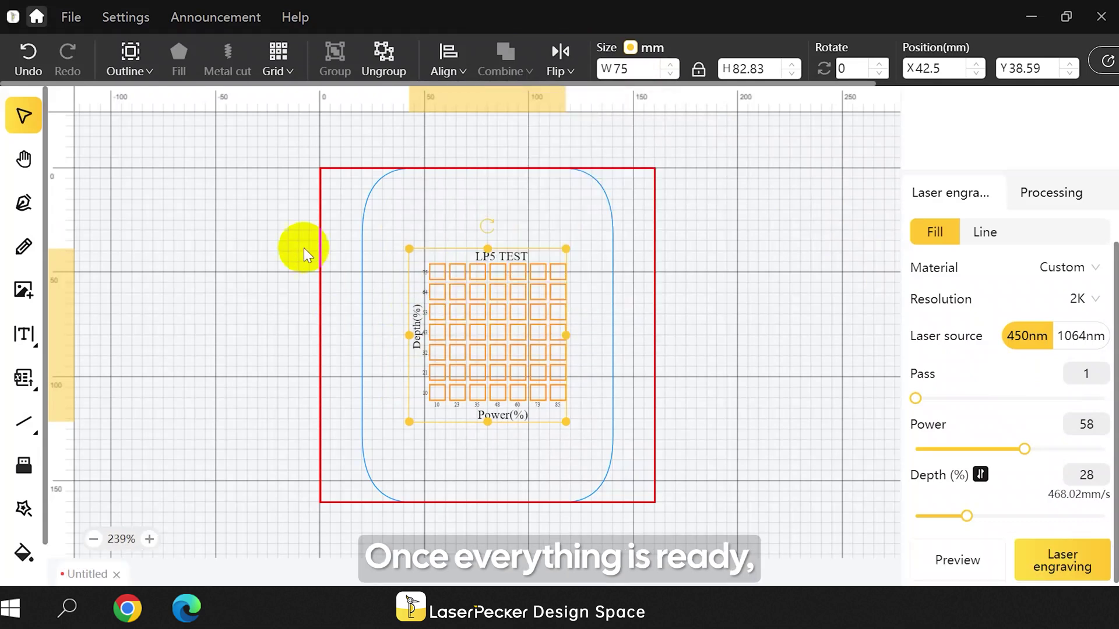
Step: Save the design as LPB file 'LP5 CUTTING TEST' in U盘 (D:) > LaserPeckerFile
{"action": "left_click", "coordinate": [71, 29]}
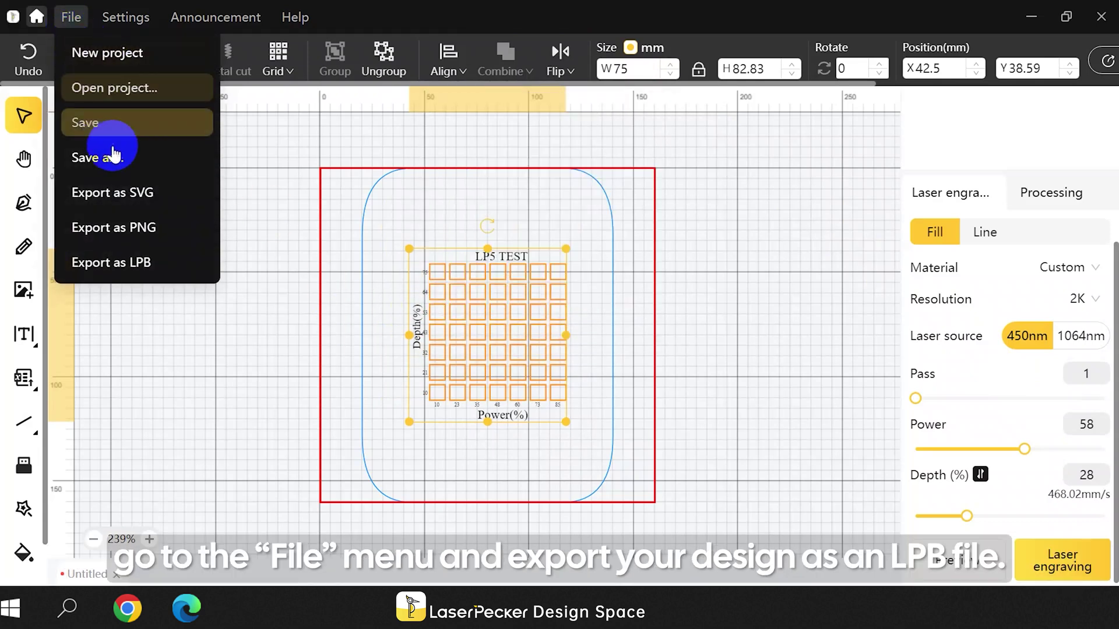
{"action": "left_click", "coordinate": [126, 274]}
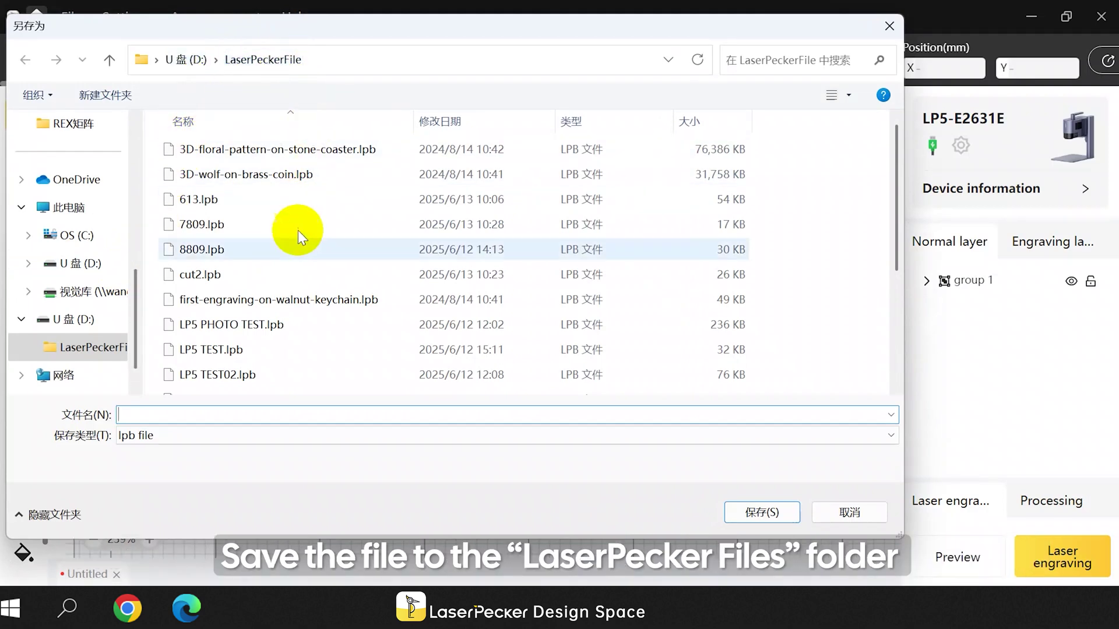
{"action": "type", "text": "LP5 CUTTING TEST"}
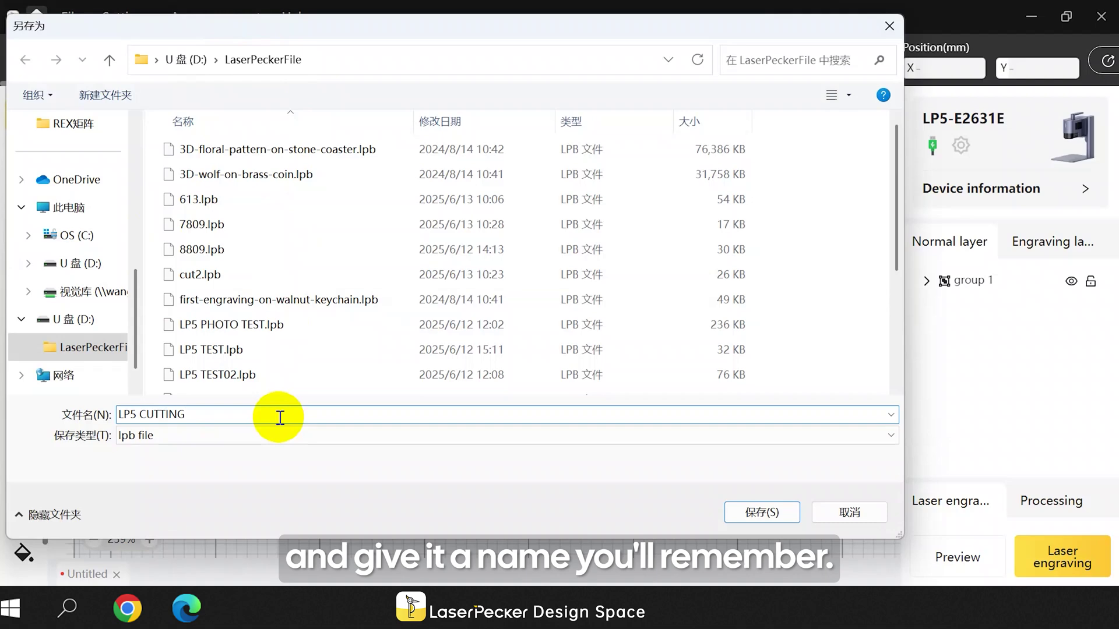
{"action": "left_click", "coordinate": [743, 517]}
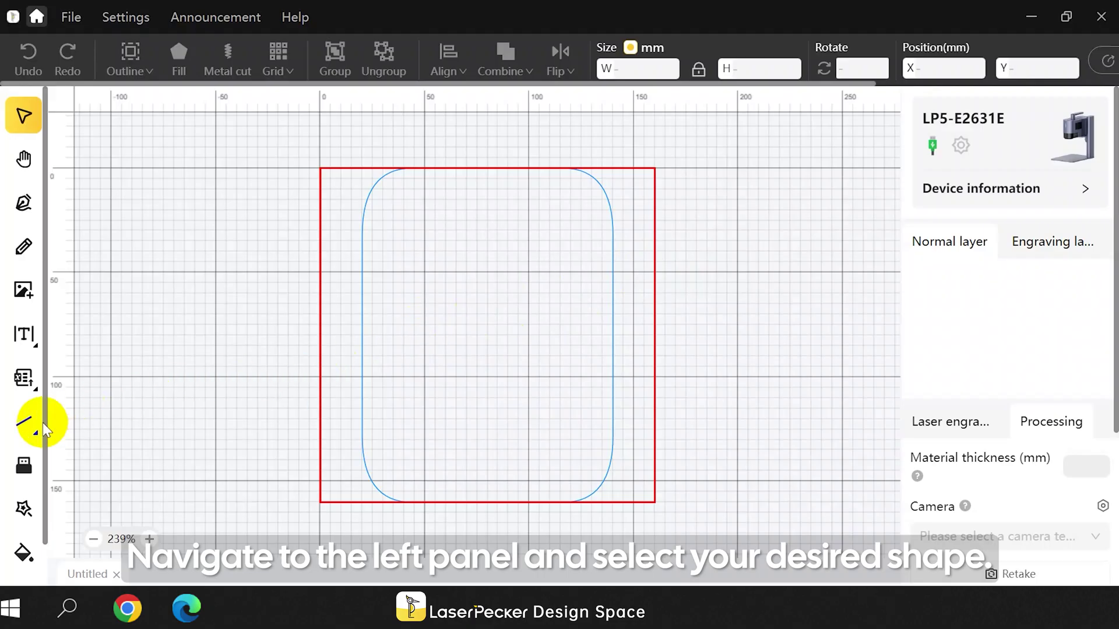
Step: Draw a heart shape, size it 10 × 10 mm, and fill it solid black
{"action": "left_click", "coordinate": [45, 430]}
{"action": "left_click", "coordinate": [111, 415]}
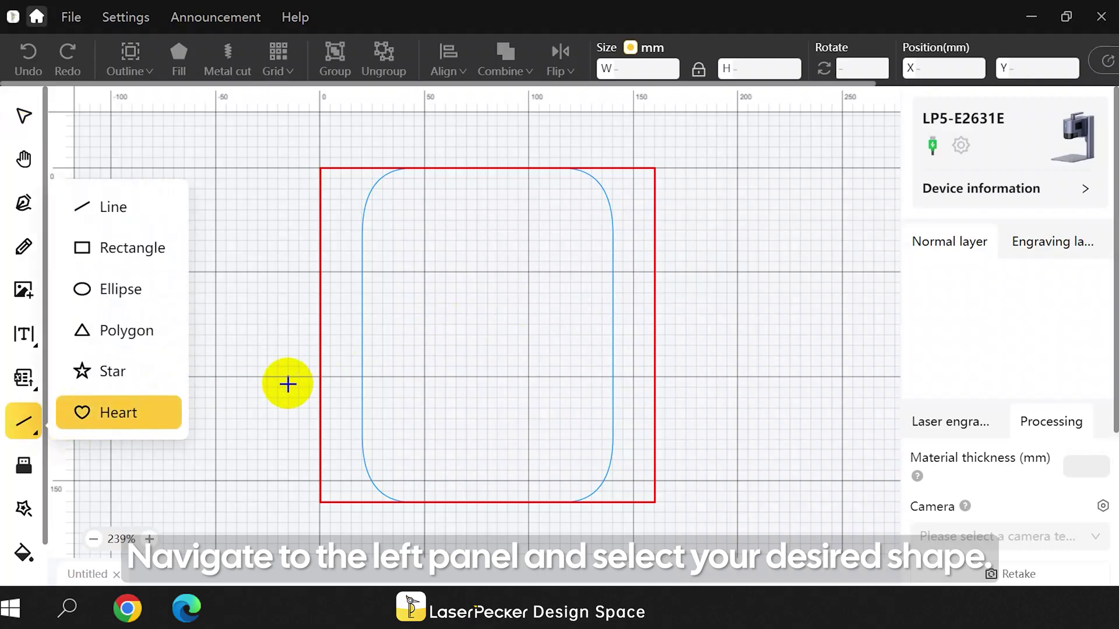
{"action": "left_click_drag", "start_coordinate": [440, 340], "coordinate": [478, 365]}
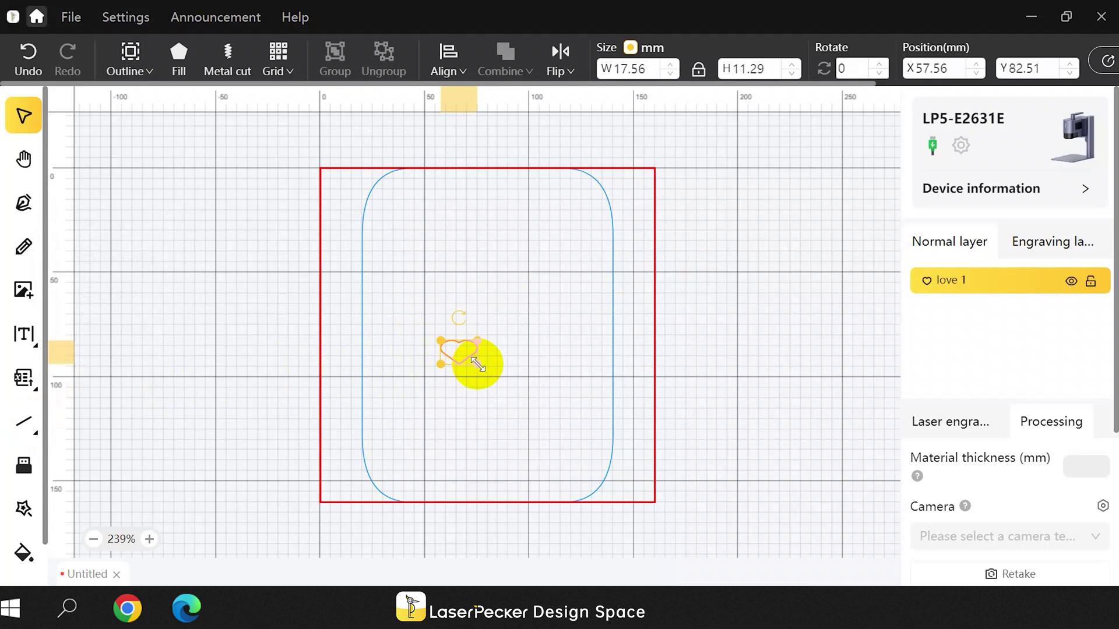
{"action": "left_click", "coordinate": [632, 69]}
{"action": "type", "text": "10"}
{"action": "key", "text": "Return"}
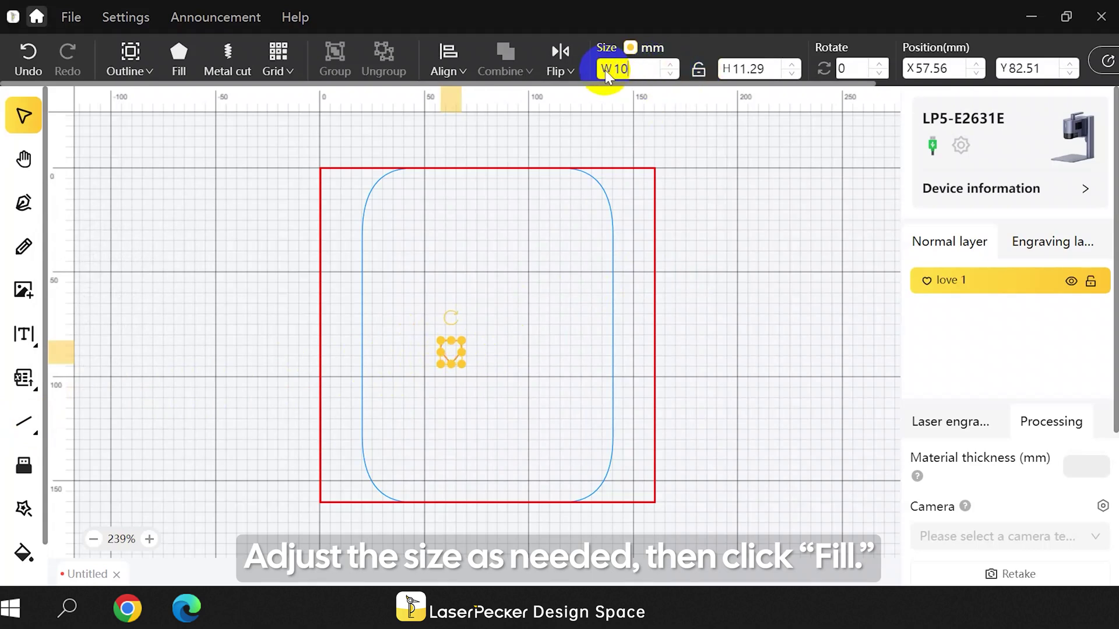
{"action": "left_click", "coordinate": [728, 68]}
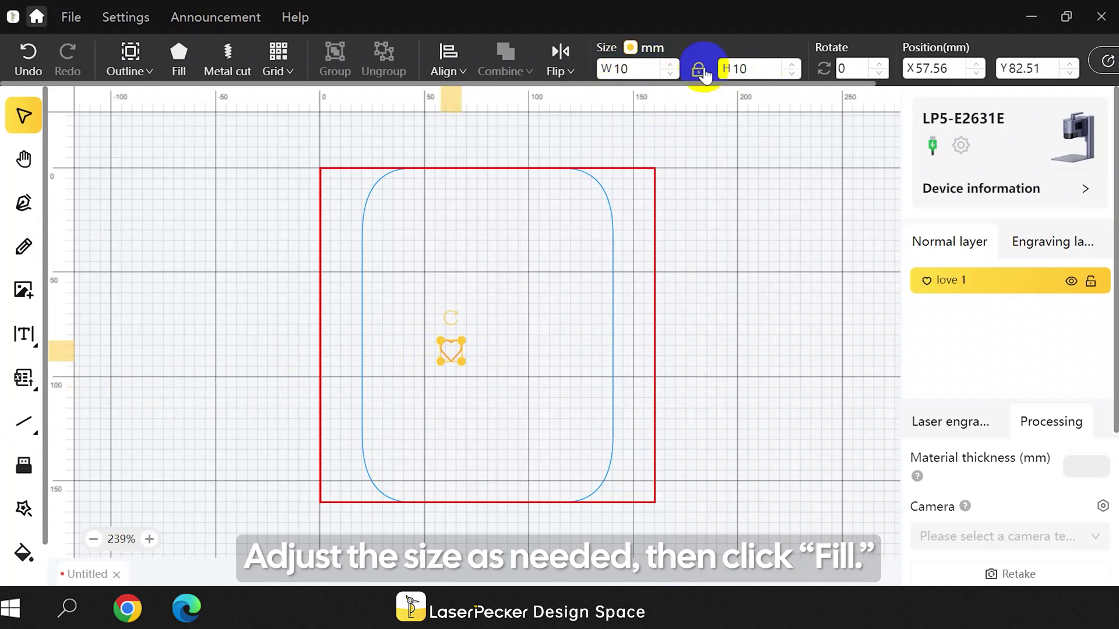
{"action": "left_click", "coordinate": [194, 70]}
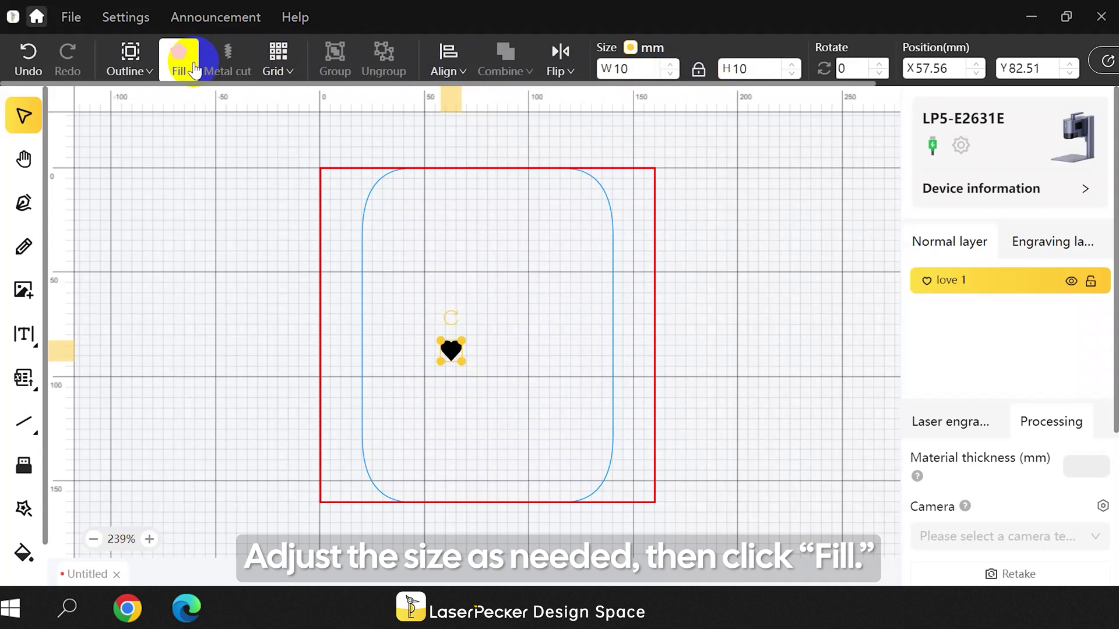
Step: Set the heart's engraving resolution to 2K and power to 58, then edit depth
{"action": "left_click", "coordinate": [931, 424]}
{"action": "scroll", "coordinate": [1049, 378], "scroll_direction": "down", "scroll_amount": 4}
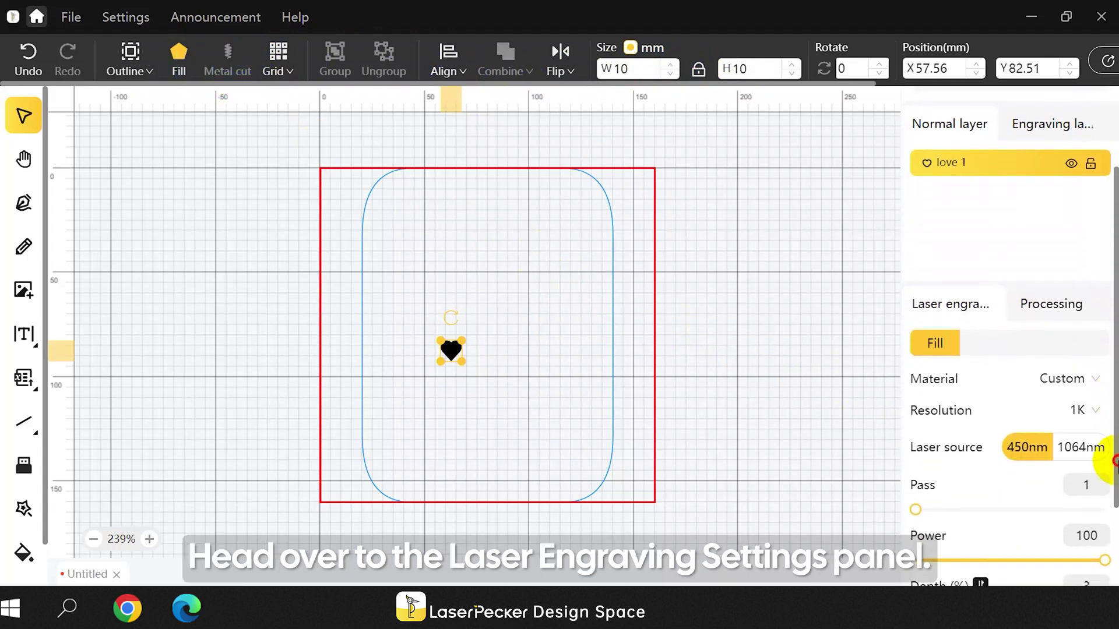
{"action": "left_click", "coordinate": [1078, 295]}
{"action": "left_click", "coordinate": [1054, 361]}
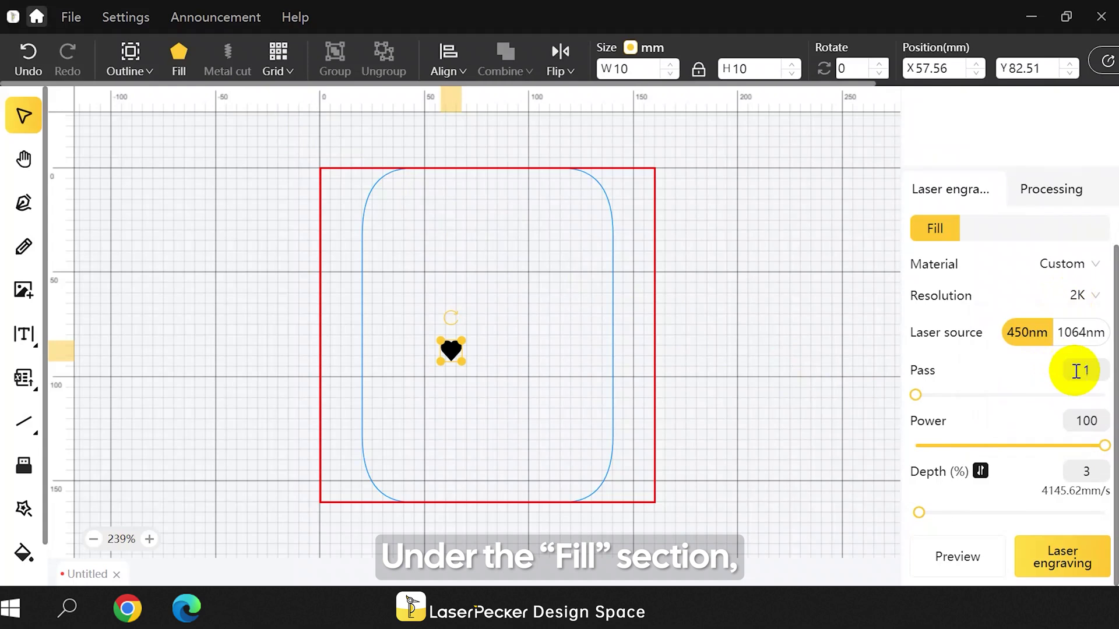
{"action": "left_click", "coordinate": [1079, 420]}
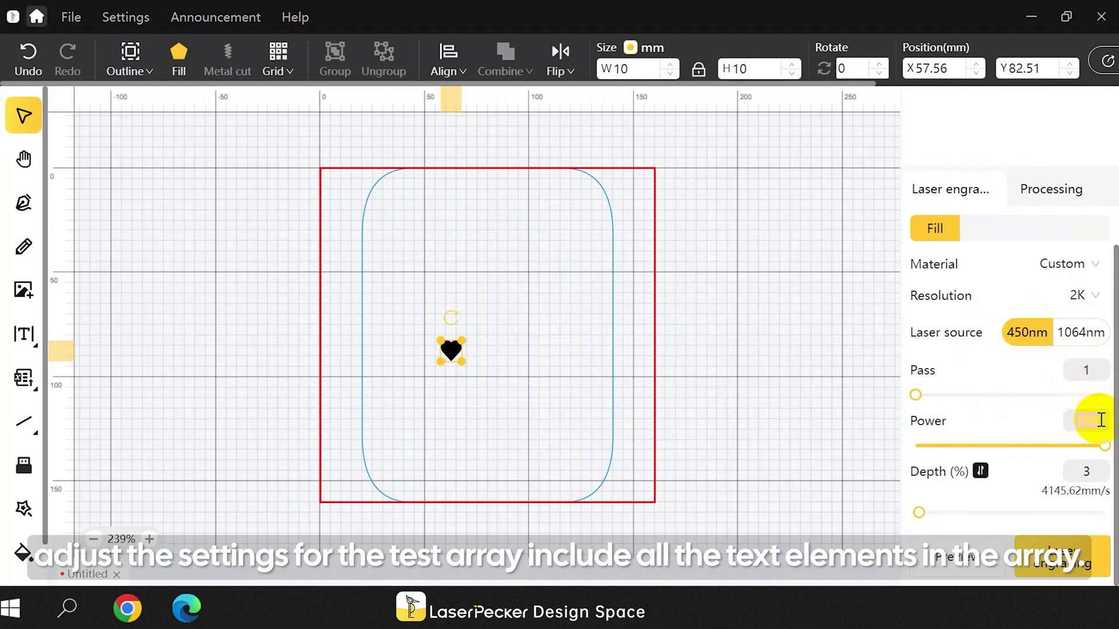
{"action": "type", "text": "58"}
{"action": "left_click", "coordinate": [1068, 470]}
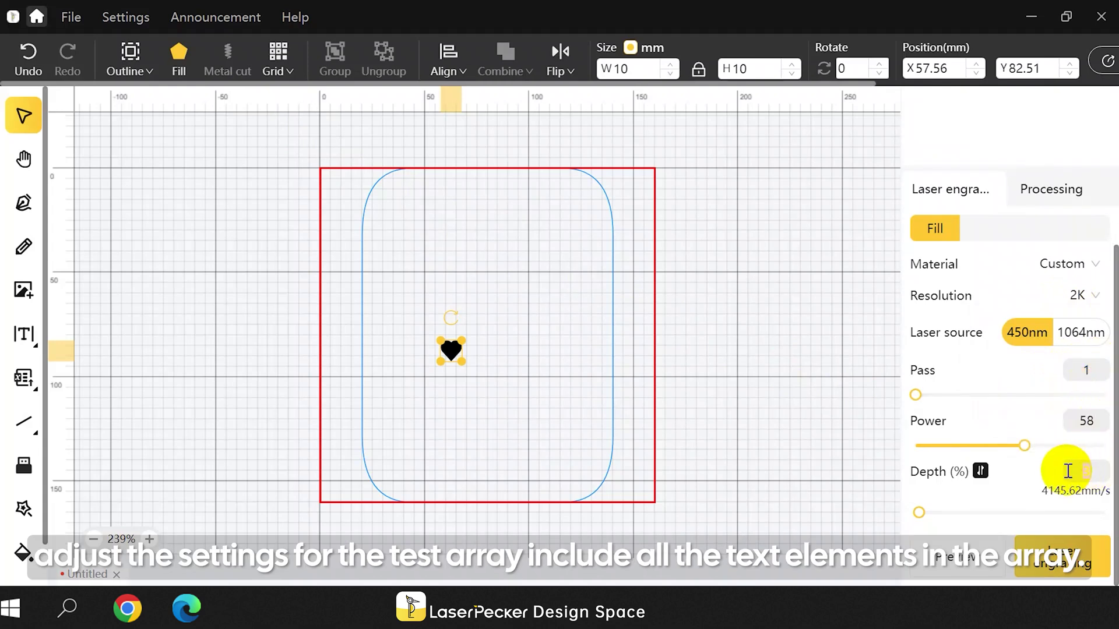
Step: Enter depth 28 and create the heart material test array
{"action": "type", "text": "28"}
{"action": "left_click", "coordinate": [278, 58]}
{"action": "left_click", "coordinate": [314, 188]}
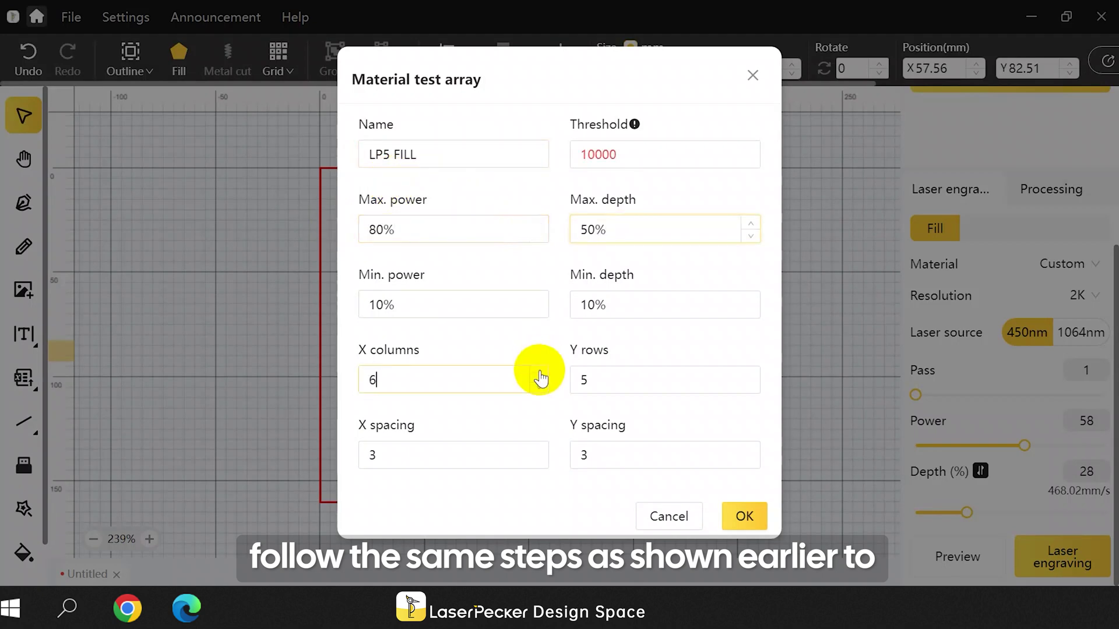
{"action": "left_click", "coordinate": [744, 514]}
Step: Ungroup the LP5 FILL array, adjust its Depth and Power labels, regroup at 80 mm wide, and export as LPB
{"action": "key", "text": "ctrl+shift+g"}
{"action": "left_click", "coordinate": [527, 324]}
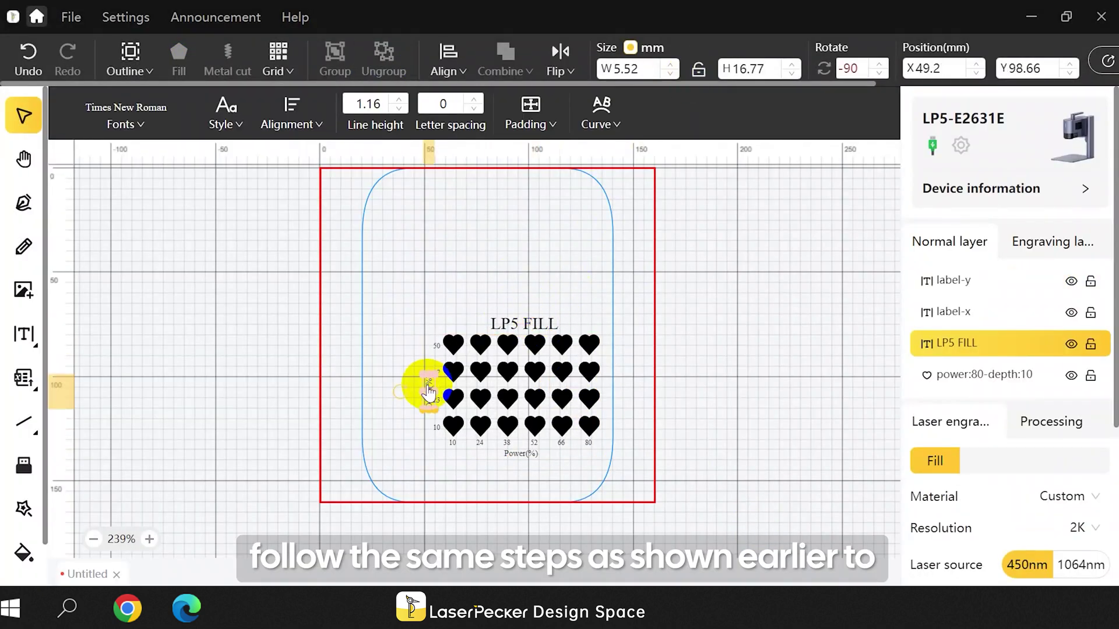
{"action": "left_click", "coordinate": [419, 379]}
{"action": "left_click", "coordinate": [542, 463]}
{"action": "left_click", "coordinate": [335, 56]}
{"action": "left_click", "coordinate": [606, 68]}
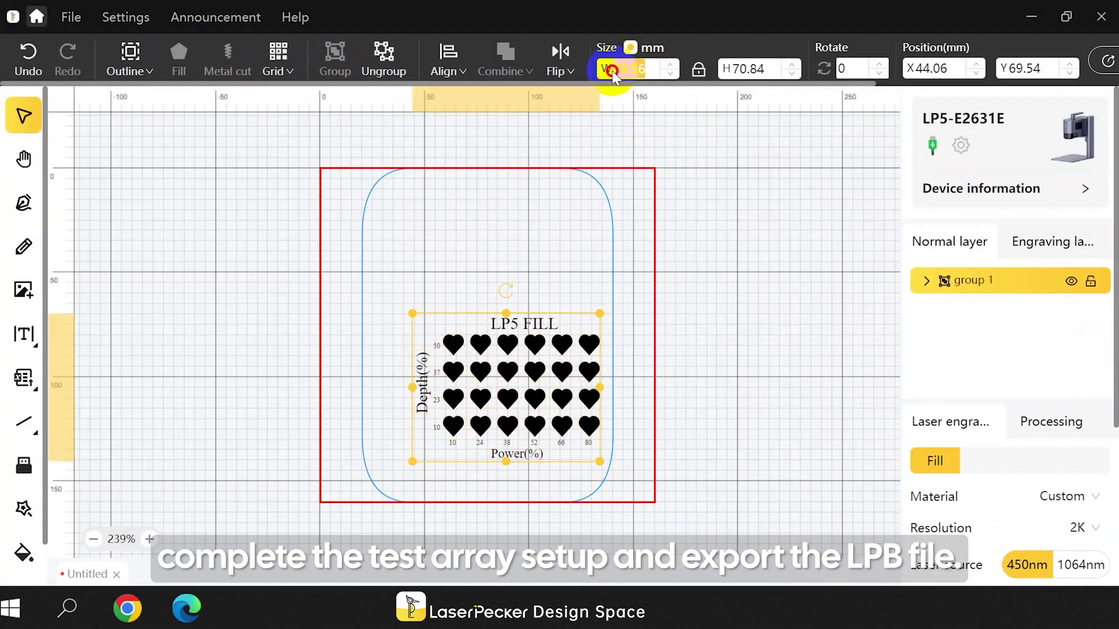
{"action": "type", "text": "80"}
{"action": "key", "text": "Return"}
{"action": "left_click", "coordinate": [85, 25]}
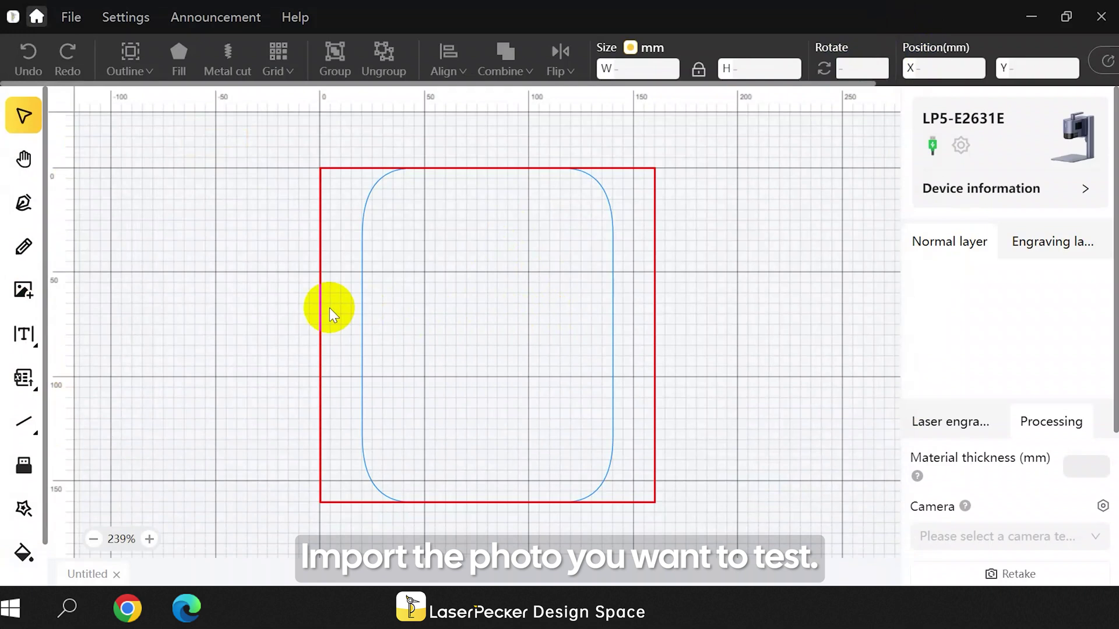
Step: Import the chosen photo onto the canvas
{"action": "left_click", "coordinate": [23, 290]}
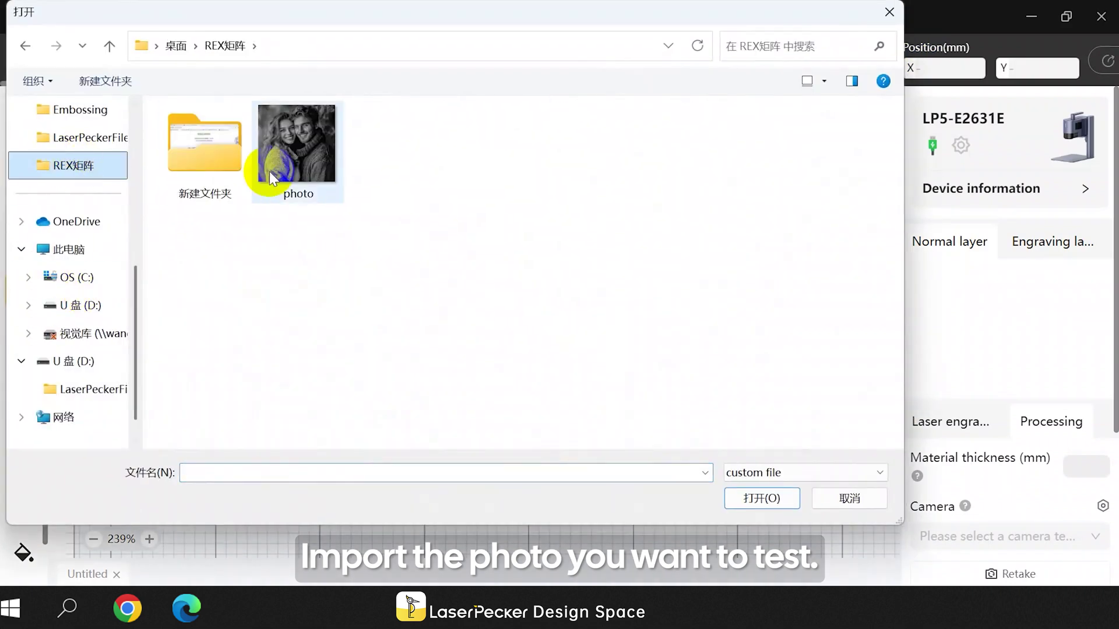
{"action": "left_click", "coordinate": [273, 178]}
{"action": "left_click", "coordinate": [754, 494]}
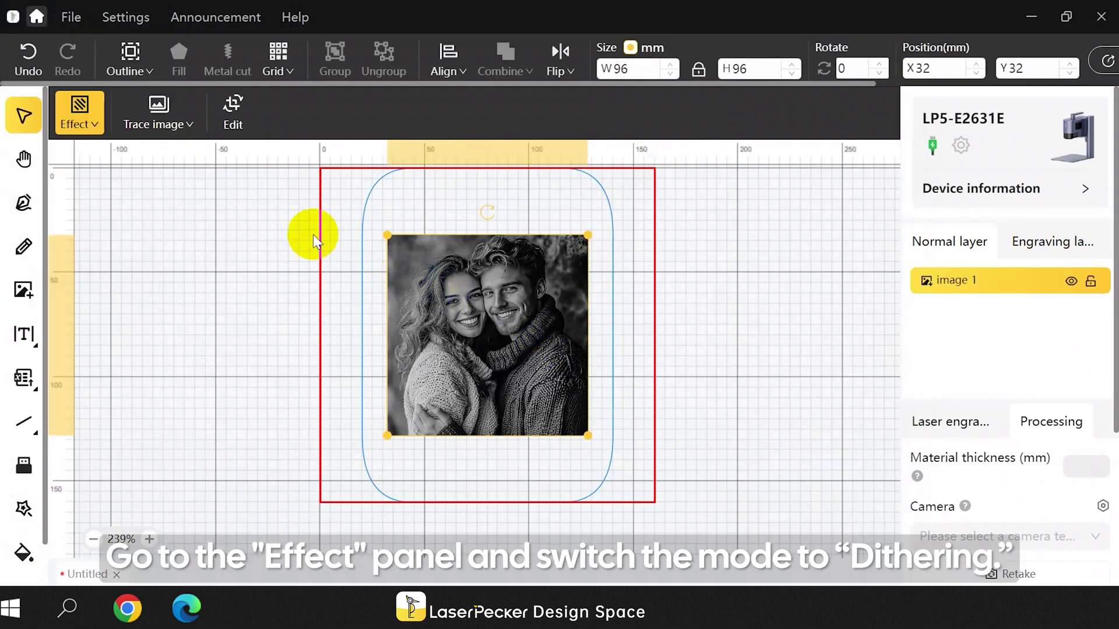
Step: Apply the Dithering effect to the photo with Invert ticked
{"action": "left_click", "coordinate": [87, 128]}
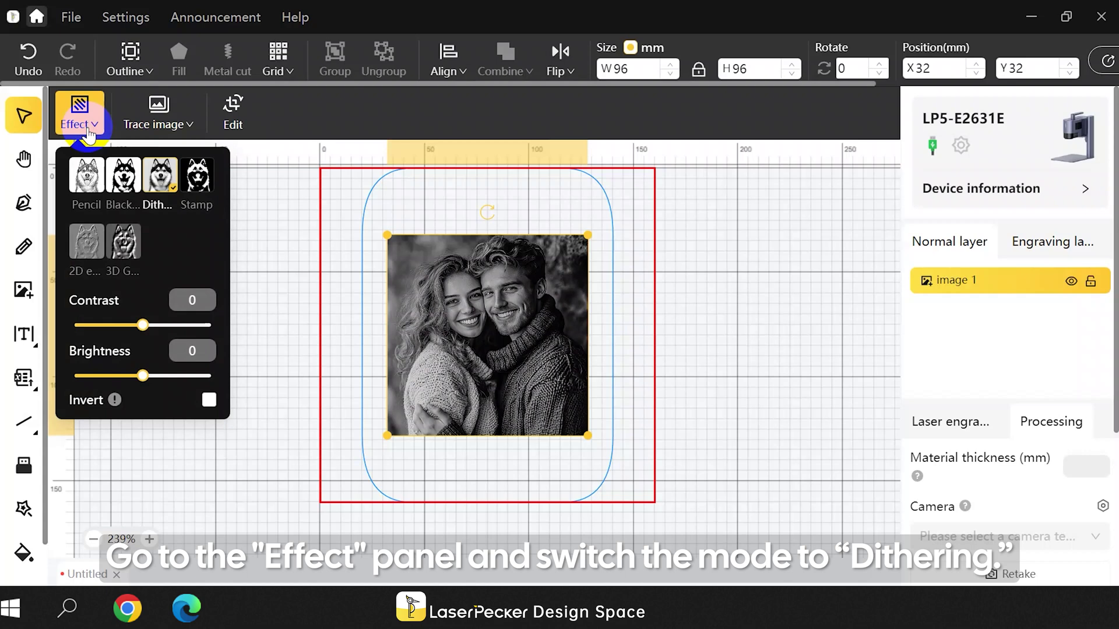
{"action": "left_click", "coordinate": [162, 183]}
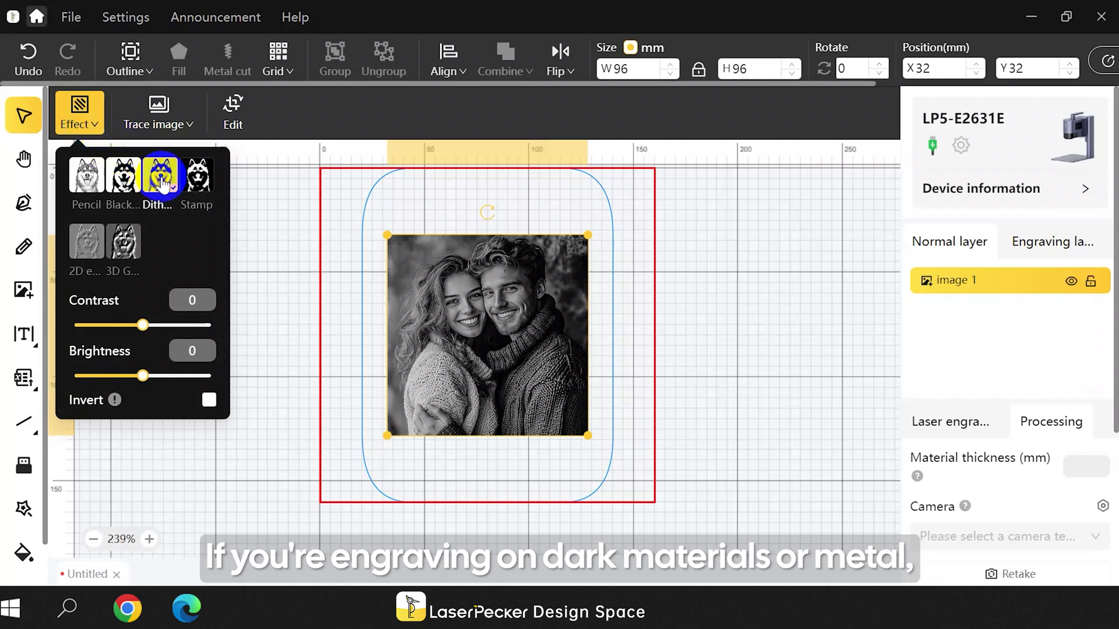
{"action": "left_click", "coordinate": [186, 300]}
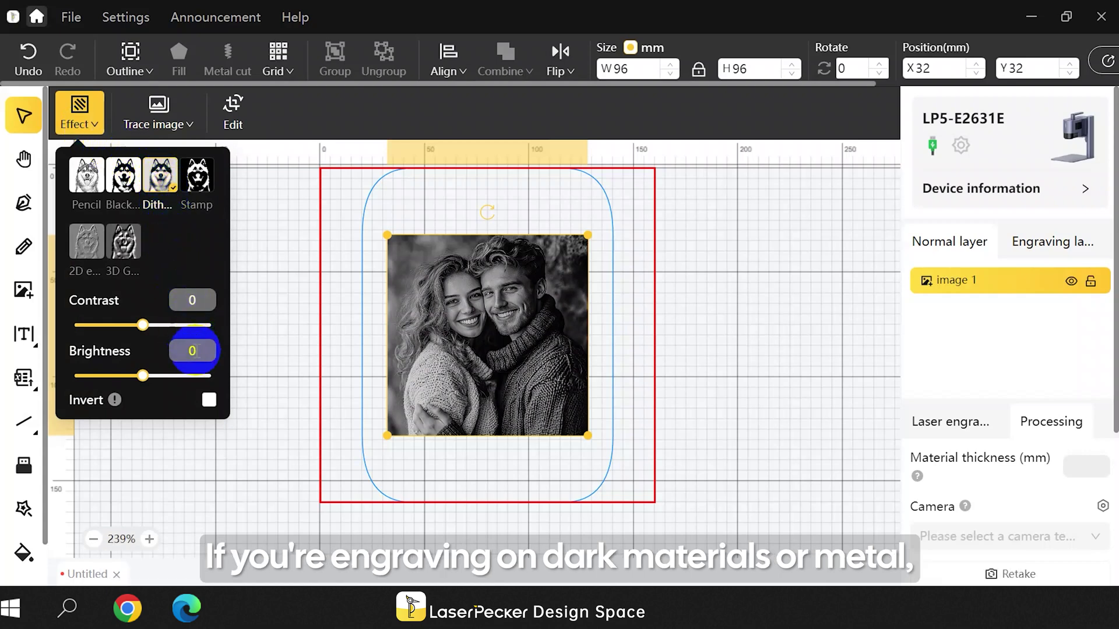
{"action": "left_click", "coordinate": [208, 399]}
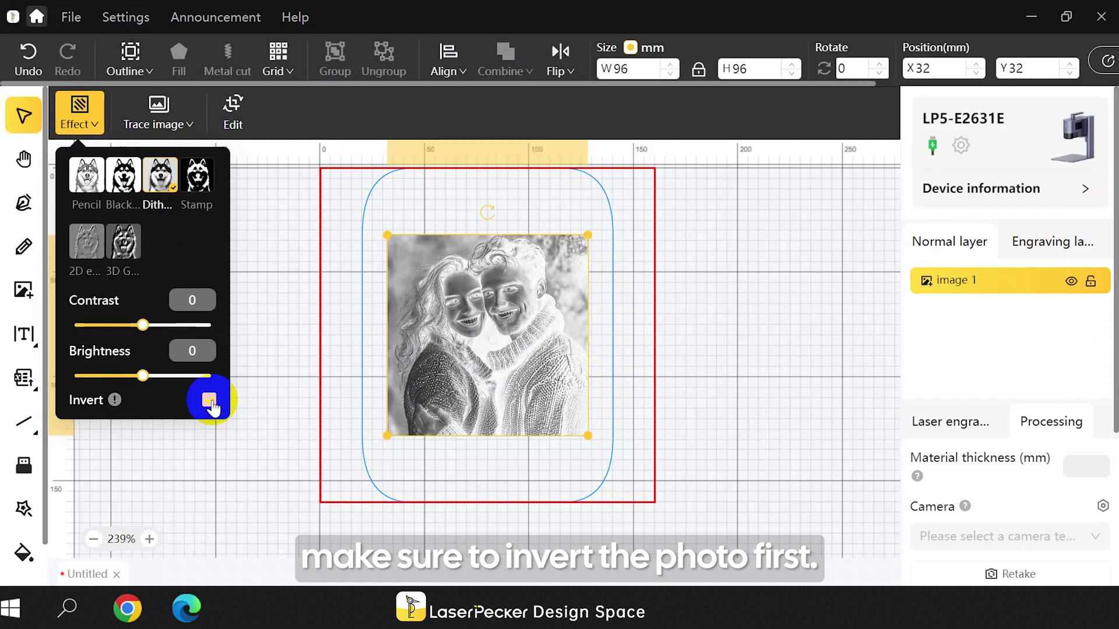
Step: Close the effect options and shrink the photo's width to 12 mm
{"action": "left_click", "coordinate": [686, 131]}
{"action": "left_click", "coordinate": [644, 68]}
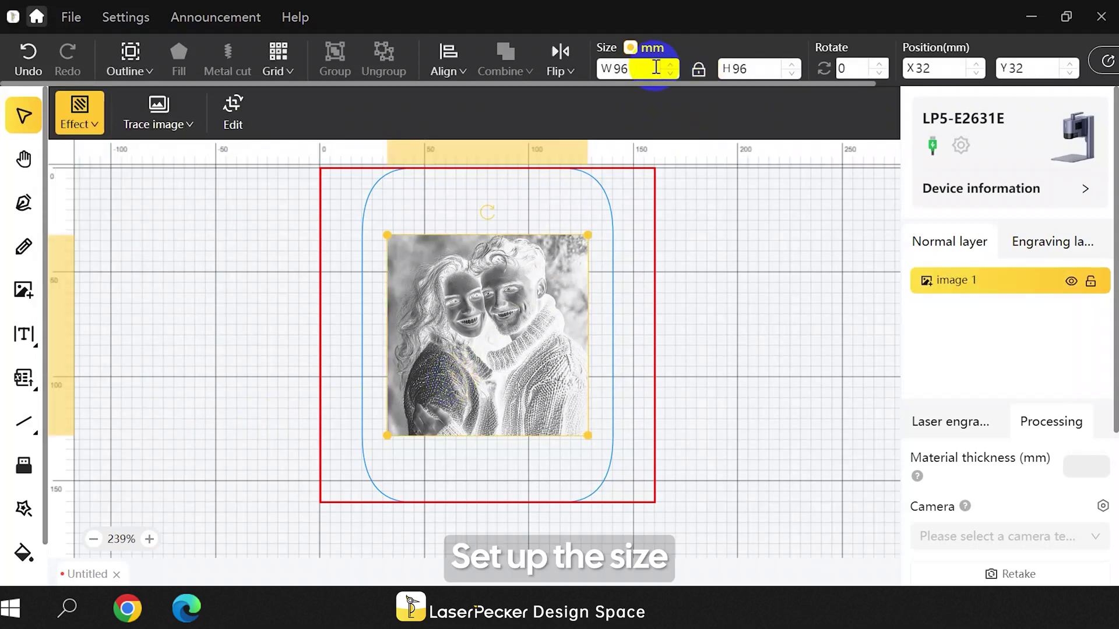
{"action": "key", "text": "BackSpace"}
{"action": "key", "text": "BackSpace"}
{"action": "type", "text": "12"}
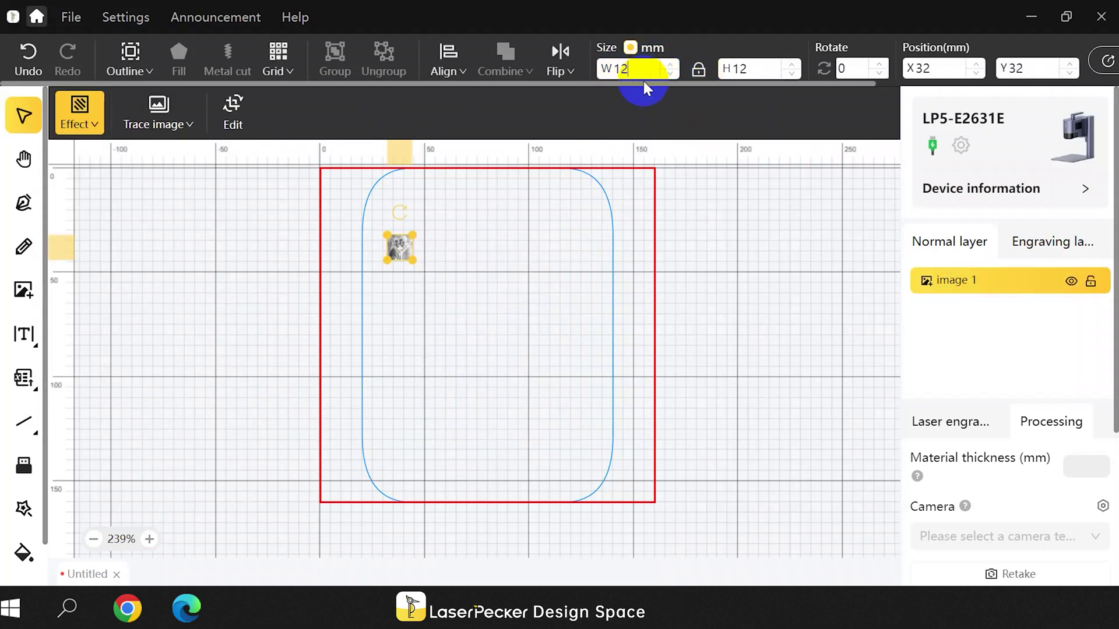
Step: Set the photo's engraving to 2K resolution, 1064nm laser source and 60 kHz frequency
{"action": "left_click", "coordinate": [928, 421]}
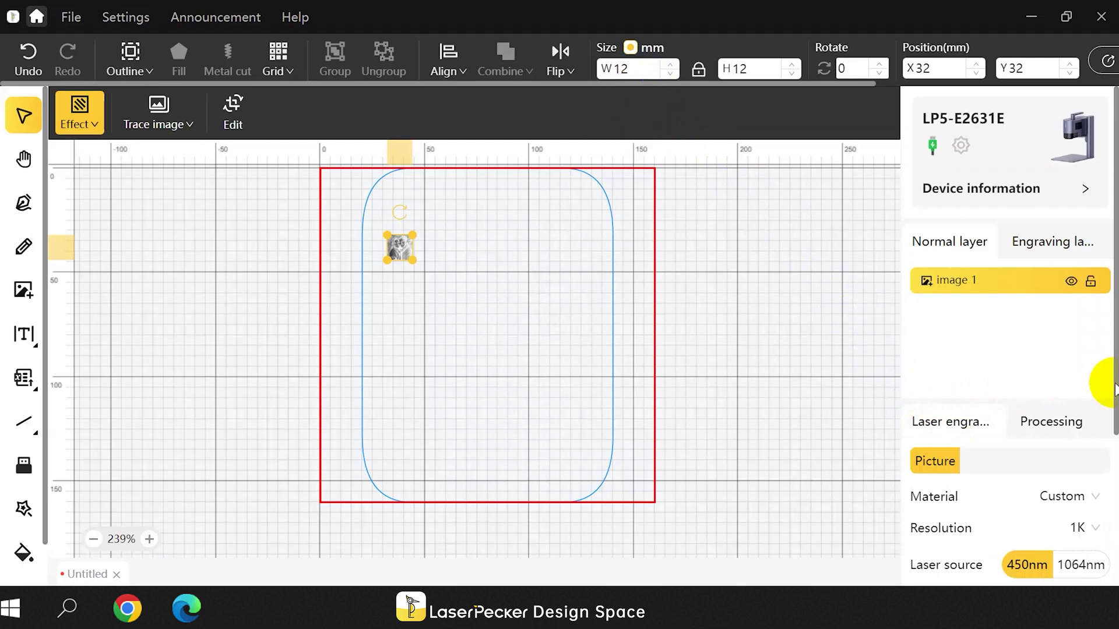
{"action": "left_click_drag", "start_coordinate": [1113, 379], "coordinate": [1111, 532]}
{"action": "left_click", "coordinate": [1078, 313]}
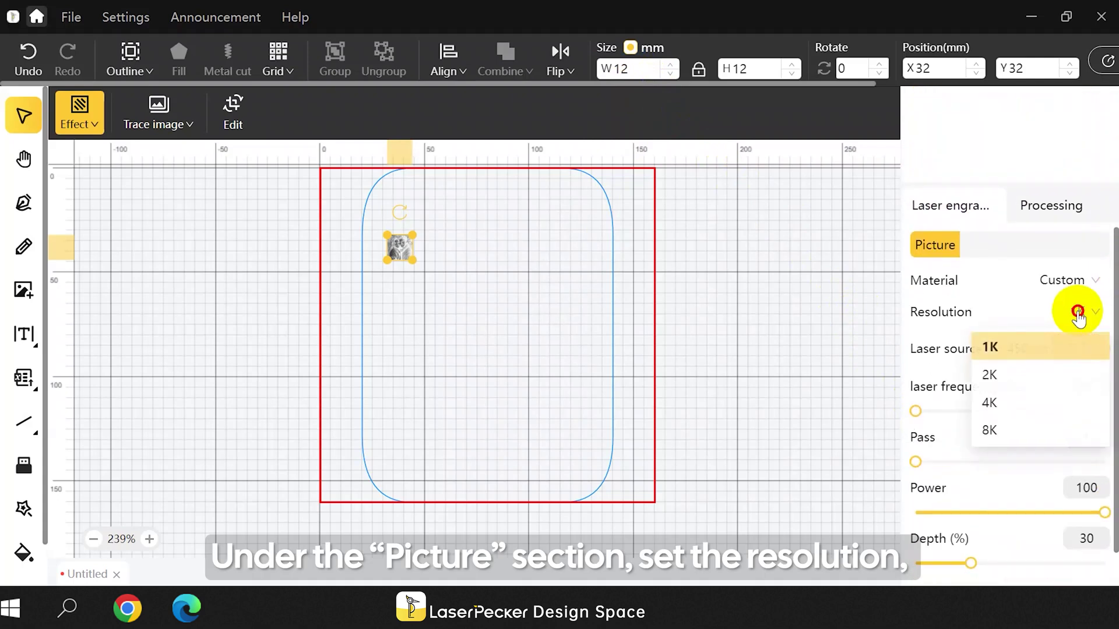
{"action": "left_click", "coordinate": [1067, 374]}
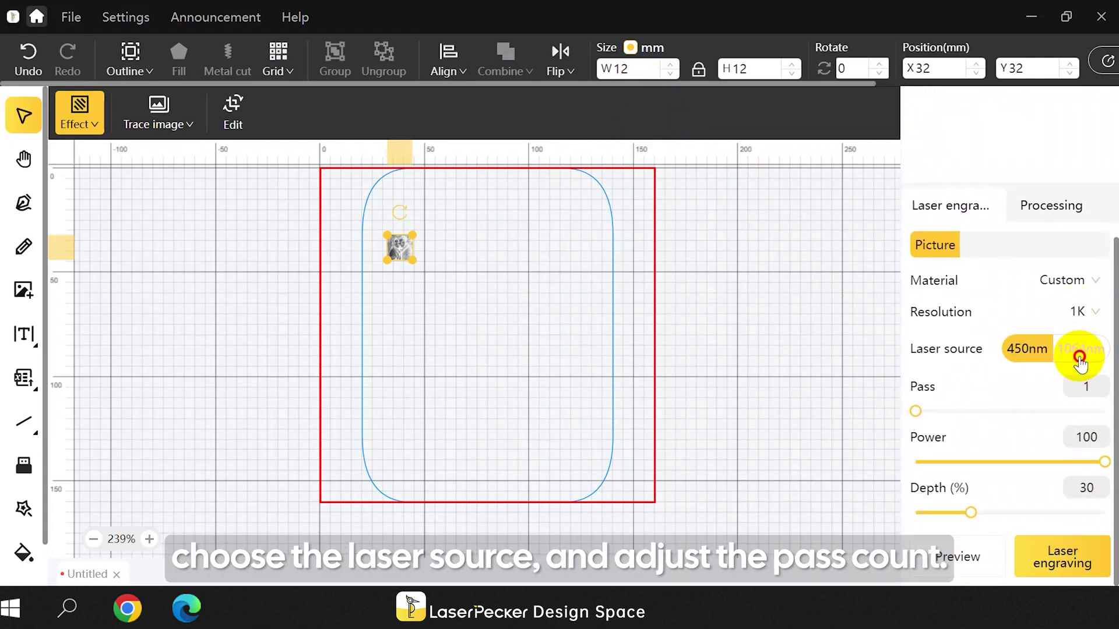
{"action": "left_click", "coordinate": [1079, 353]}
{"action": "left_click", "coordinate": [1078, 438]}
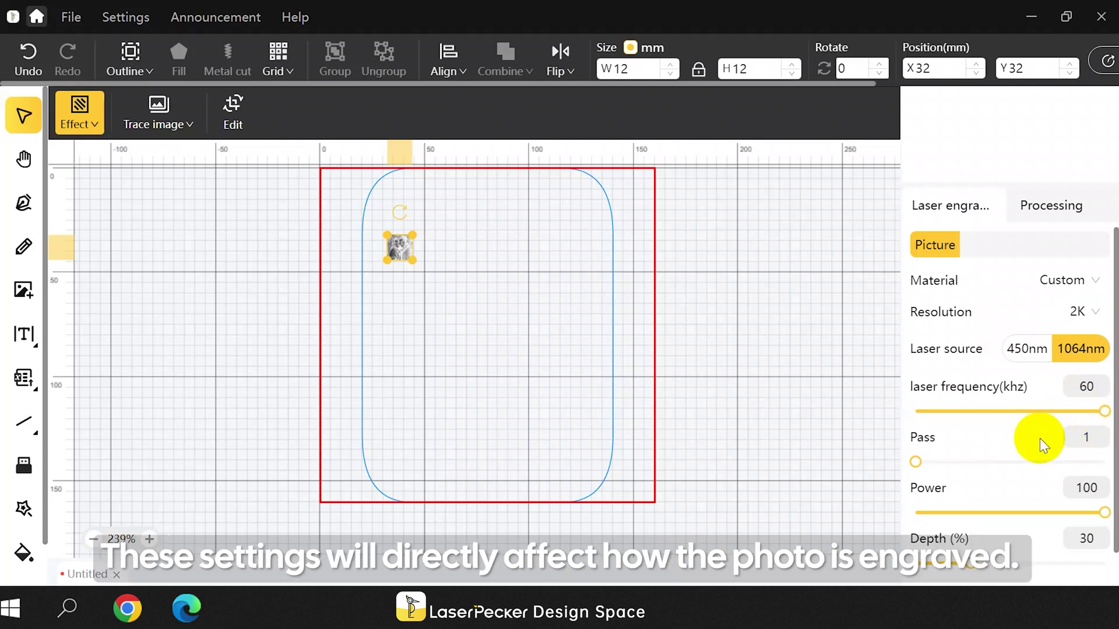
{"action": "double_click", "coordinate": [1085, 386]}
{"action": "type", "text": "6"}
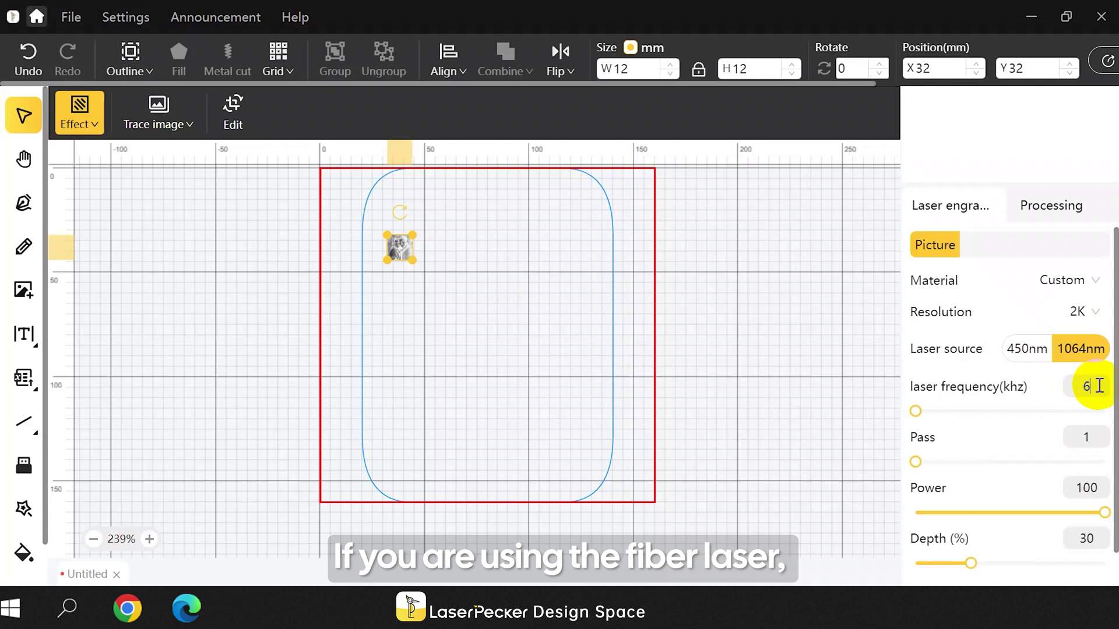
{"action": "type", "text": "0"}
{"action": "left_click", "coordinate": [1097, 435]}
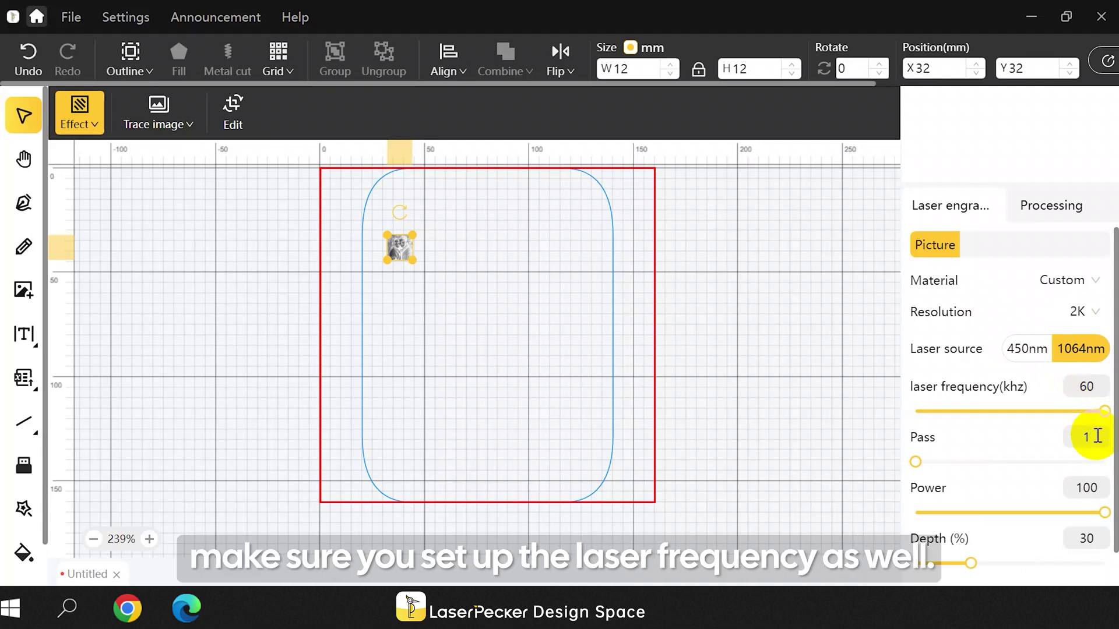
Step: Create a 4×4 material test array named 'LP5 PHOTO' with maximum power 80
{"action": "left_click", "coordinate": [274, 65]}
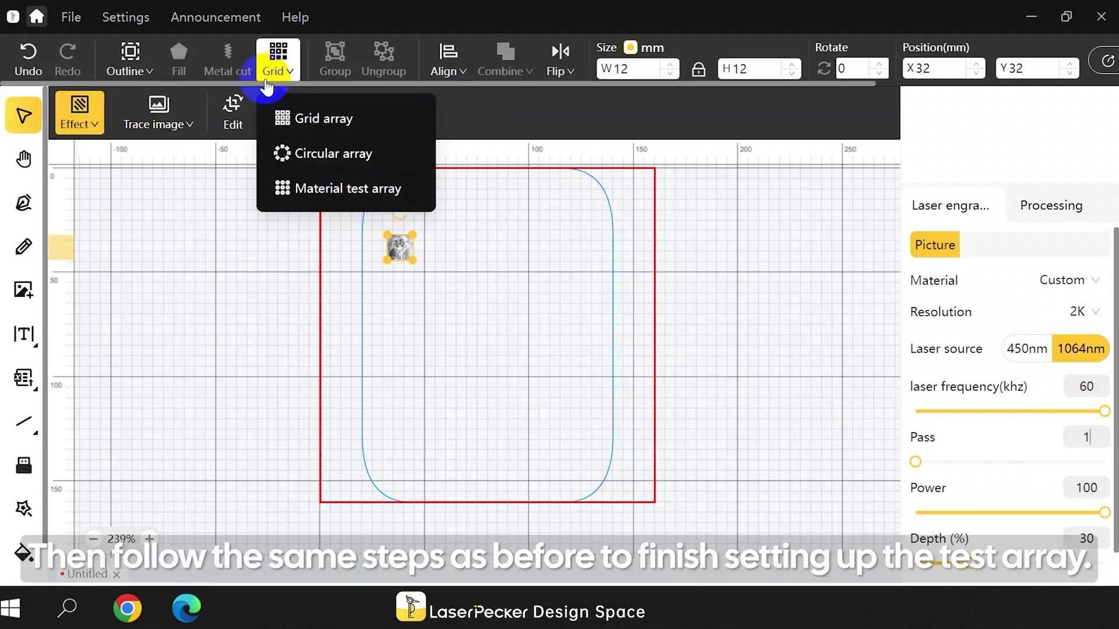
{"action": "left_click", "coordinate": [318, 189]}
{"action": "type", "text": "LP5 PHOTO"}
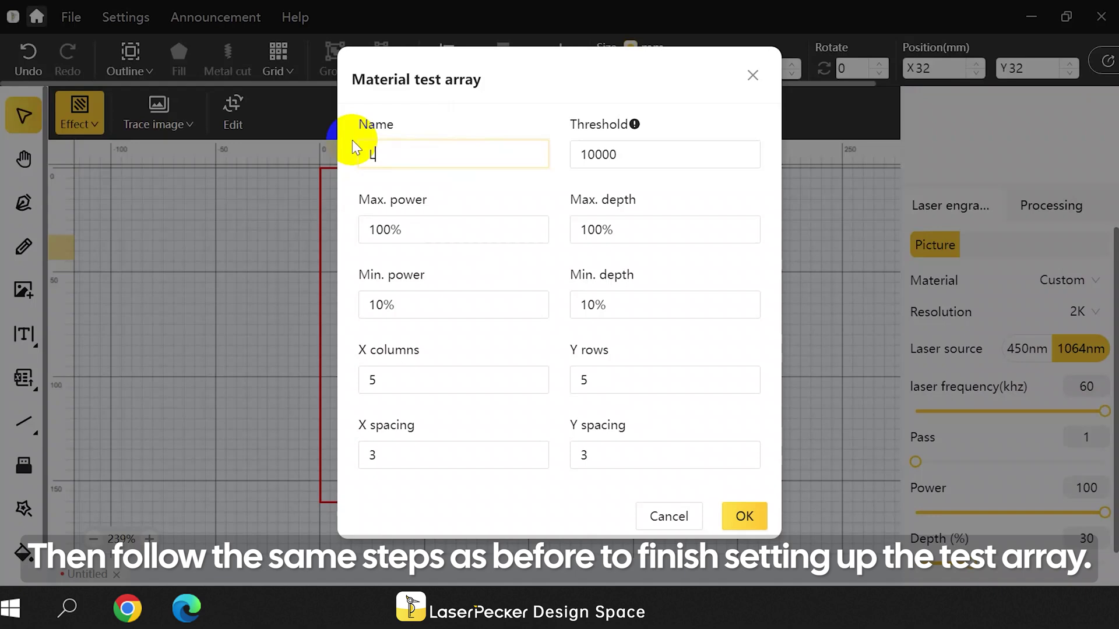
{"action": "left_click", "coordinate": [430, 236]}
{"action": "left_click_drag", "start_coordinate": [430, 236], "coordinate": [361, 226]}
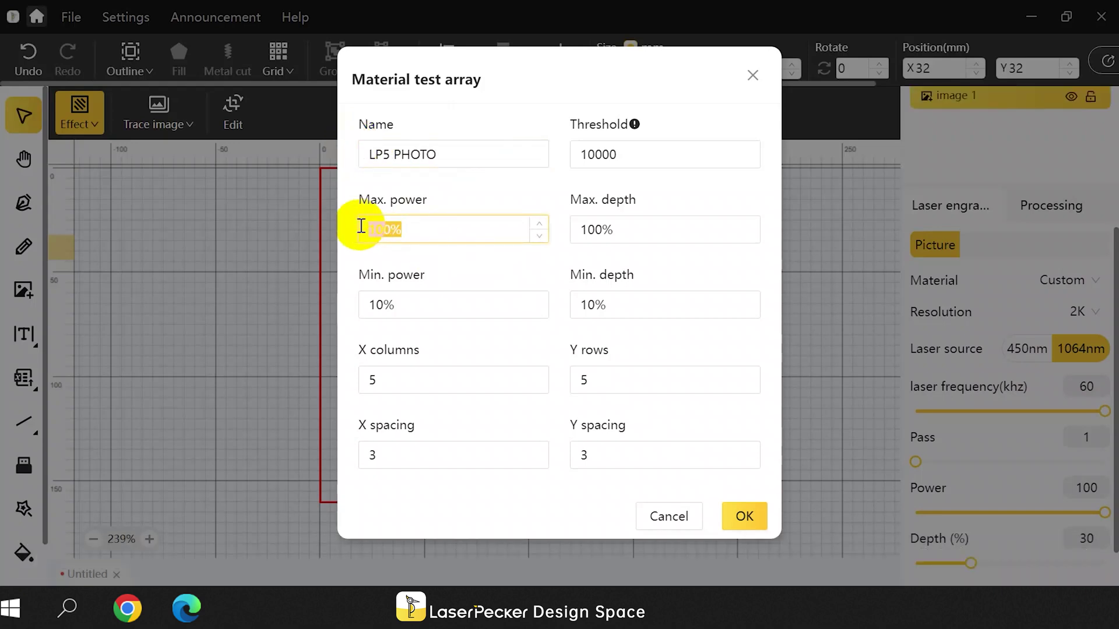
{"action": "type", "text": "80"}
{"action": "key", "text": "Tab"}
{"action": "left_click", "coordinate": [541, 386]}
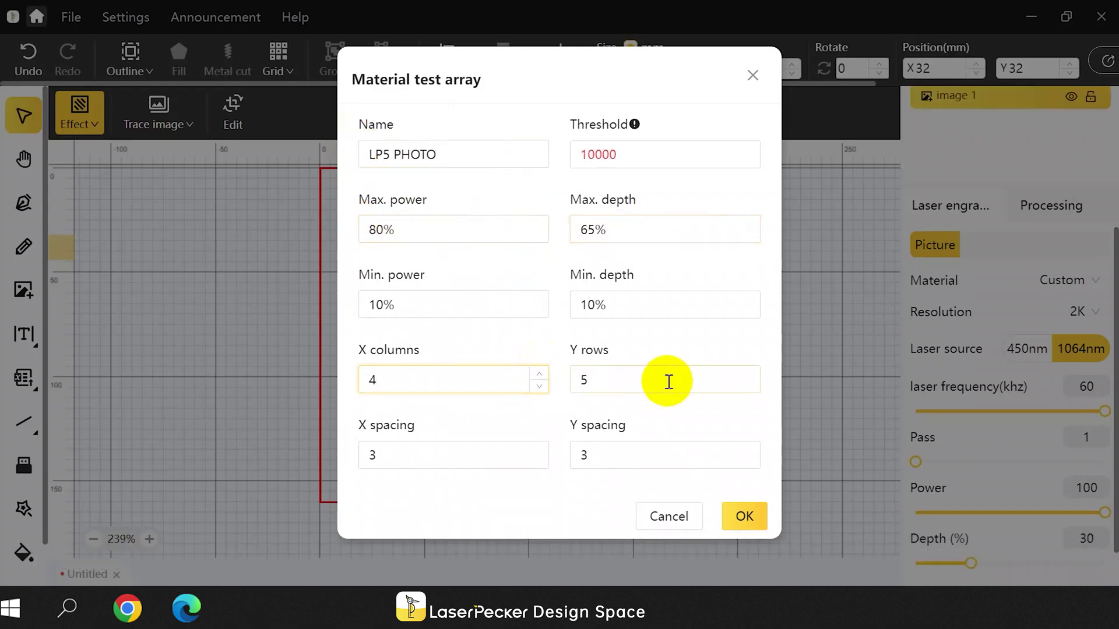
{"action": "left_click", "coordinate": [751, 386]}
{"action": "left_click", "coordinate": [744, 516]}
Step: Give the LP5 PHOTO array 2K resolution, the 1064nm source and 45 kHz frequency
{"action": "left_click", "coordinate": [493, 330]}
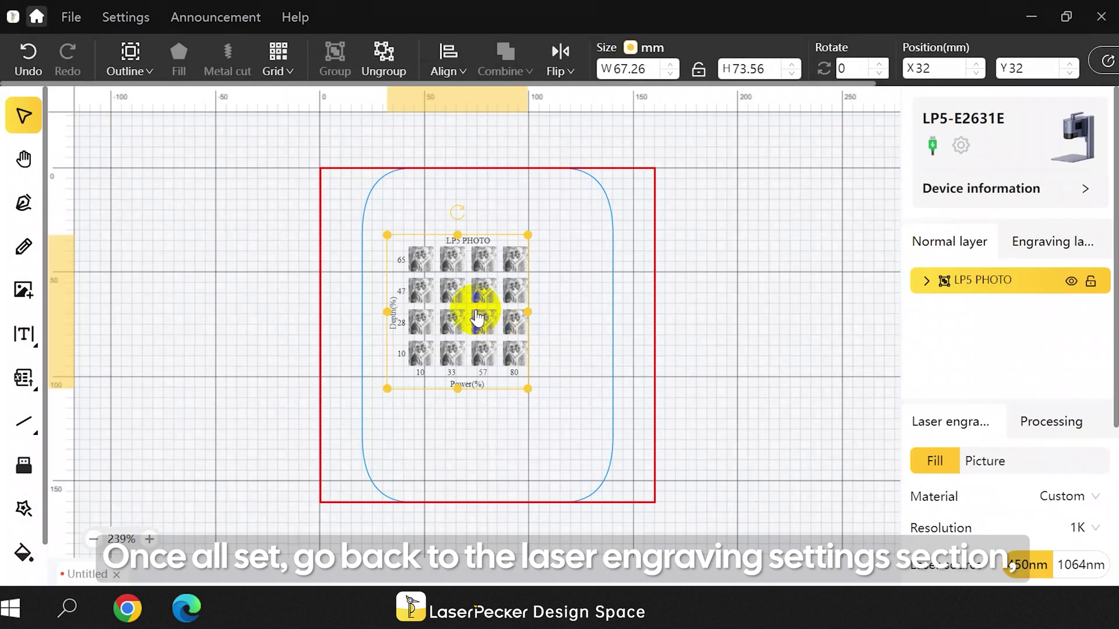
{"action": "scroll", "coordinate": [1084, 407], "scroll_direction": "down", "scroll_amount": 5}
{"action": "left_click", "coordinate": [1078, 300]}
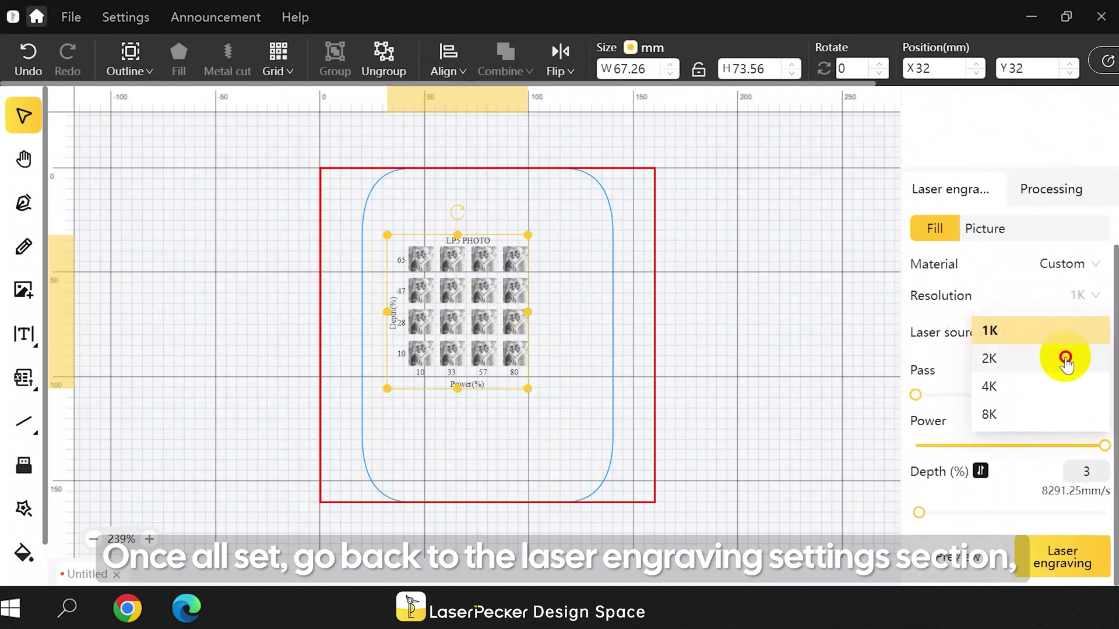
{"action": "left_click", "coordinate": [1069, 357]}
{"action": "left_click", "coordinate": [1081, 333]}
{"action": "left_click", "coordinate": [1062, 375]}
{"action": "type", "text": "45"}
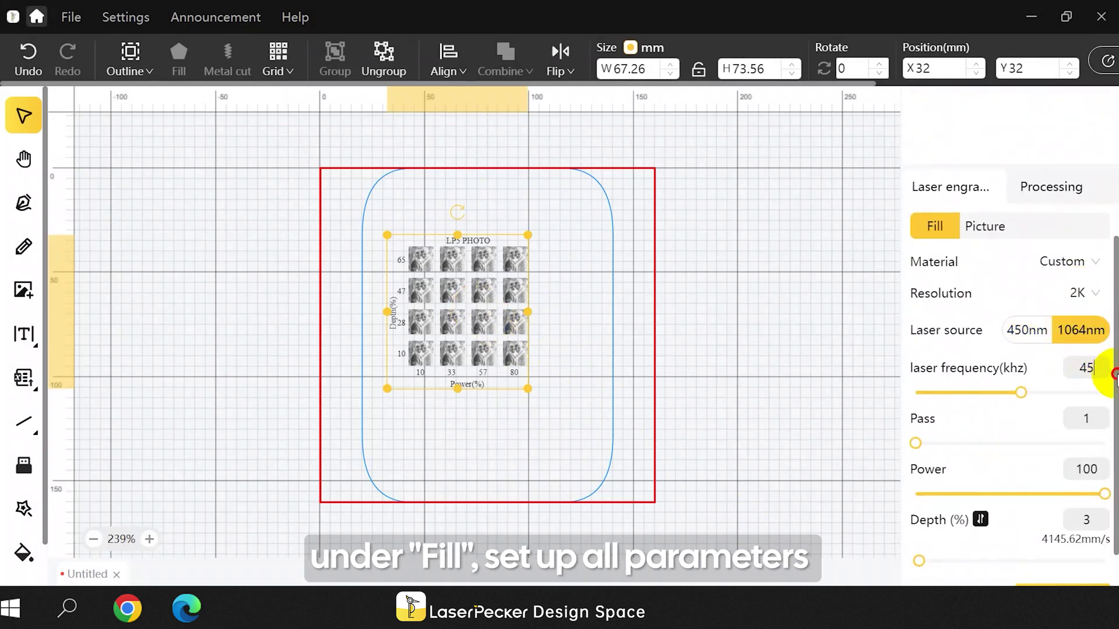
Step: Set the array's power to 80 and depth to 76
{"action": "scroll", "coordinate": [1067, 402], "scroll_direction": "down", "scroll_amount": 1}
{"action": "left_click", "coordinate": [1082, 421]}
{"action": "type", "text": "80"}
{"action": "left_click", "coordinate": [1084, 471]}
{"action": "type", "text": "76"}
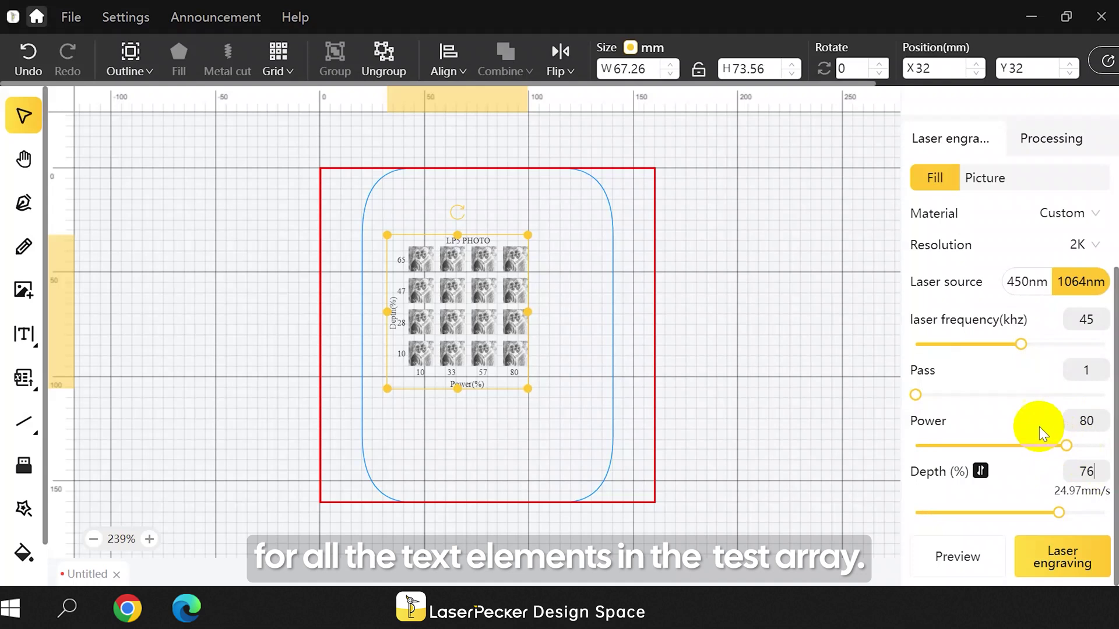
{"action": "left_click", "coordinate": [609, 71]}
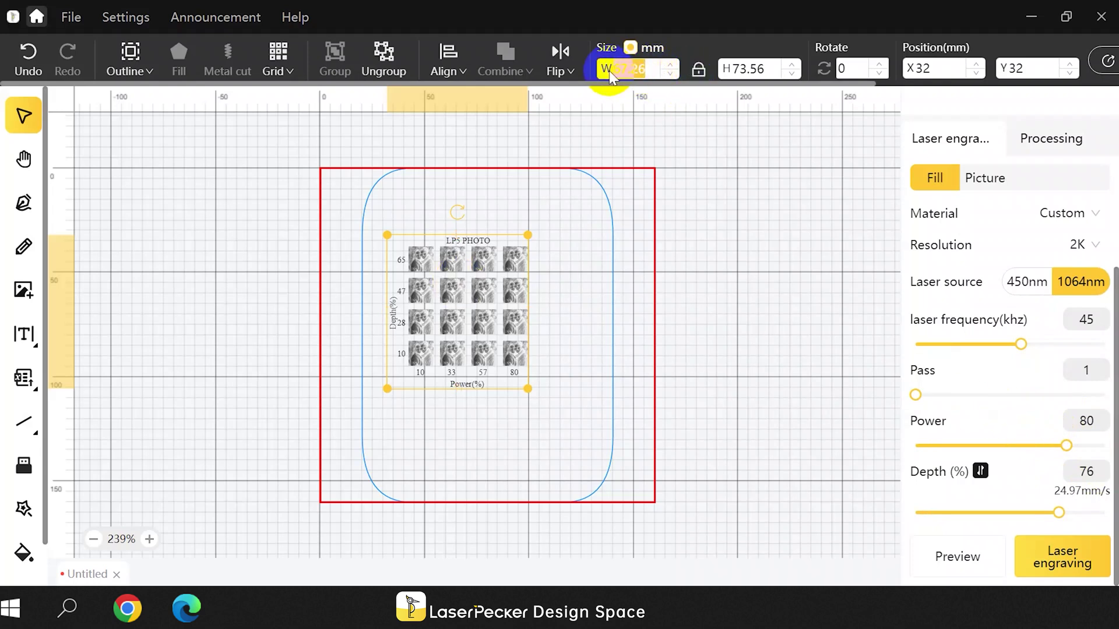
Step: Widen the array to 85 mm and export it as an LPB file to the flash drive
{"action": "type", "text": "85"}
{"action": "key", "text": "Return"}
{"action": "left_click", "coordinate": [73, 18]}
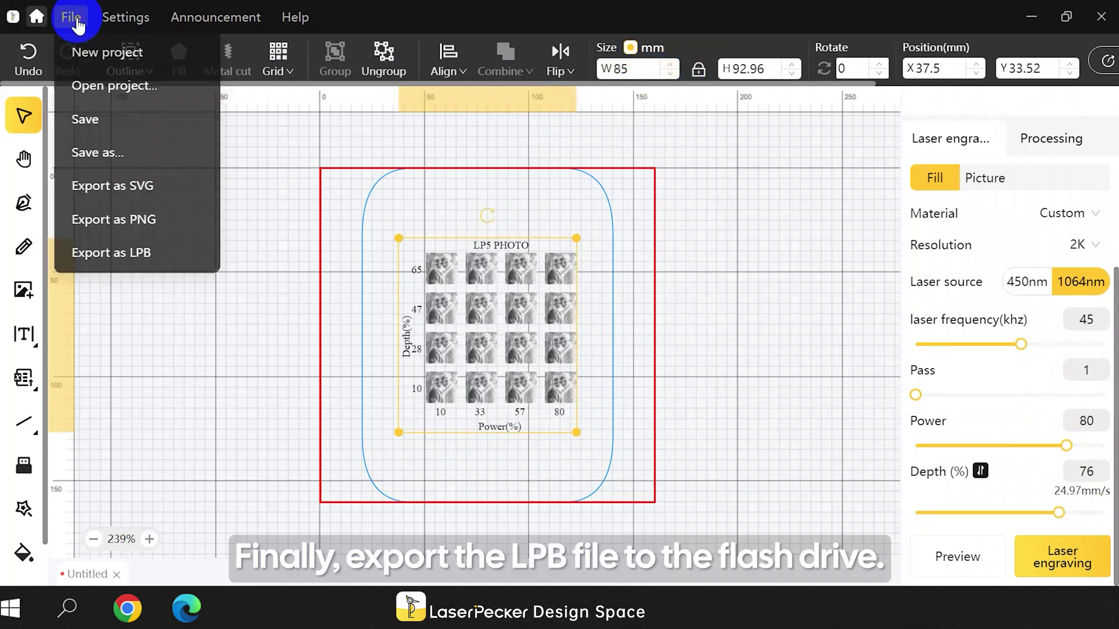
{"action": "left_click", "coordinate": [112, 263]}
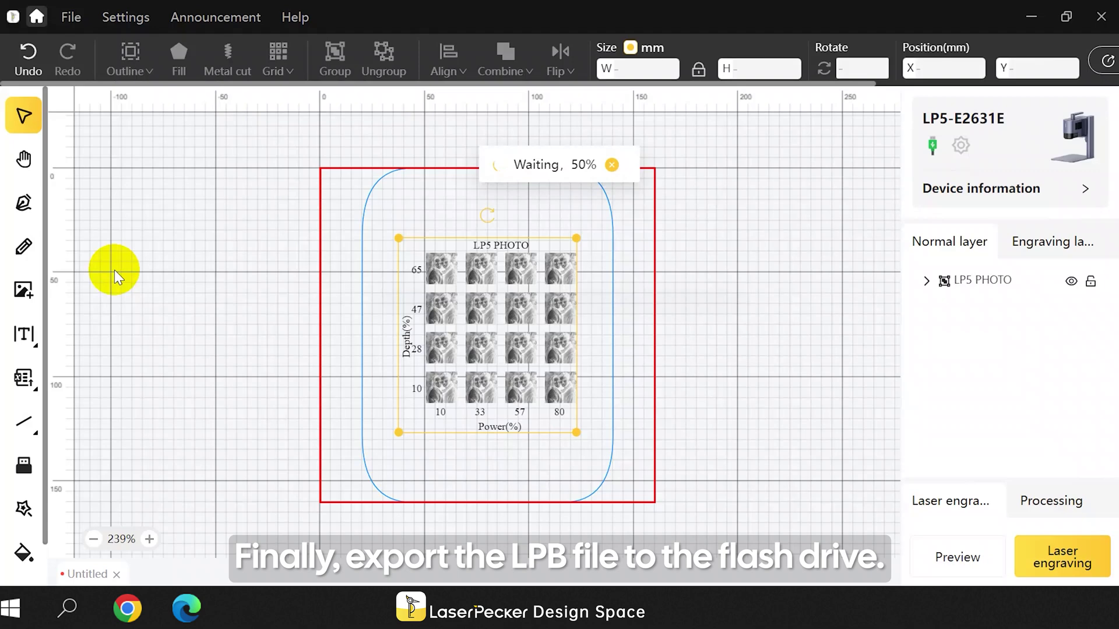
{"action": "left_click", "coordinate": [760, 501]}
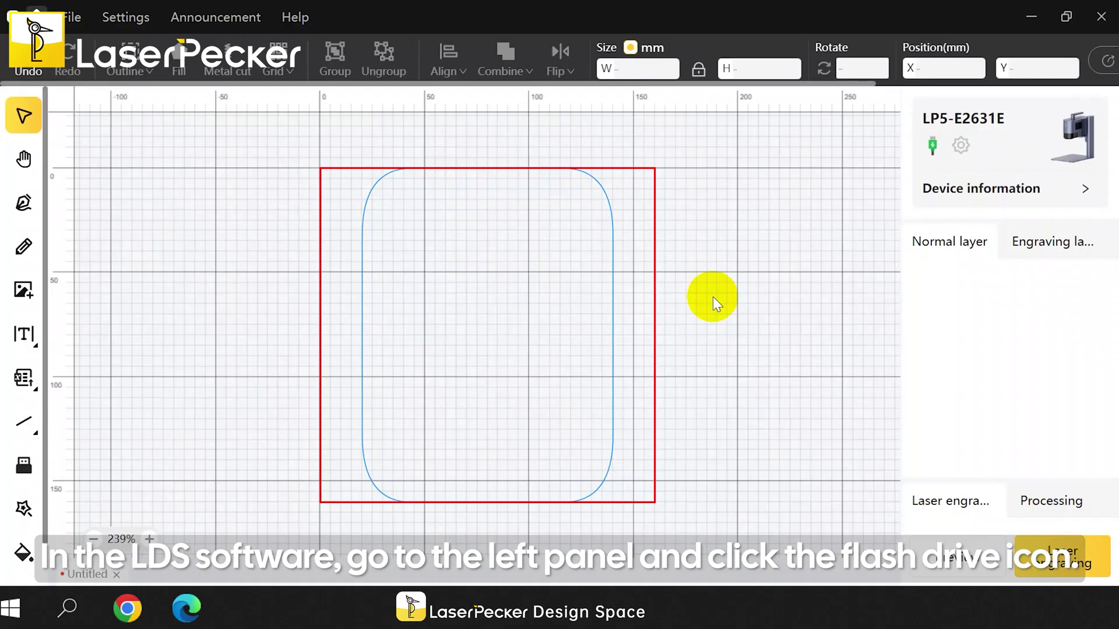
Step: Preview the LP5 CUTTING file from the USB flash drive and start engraving it
{"action": "left_click", "coordinate": [36, 463]}
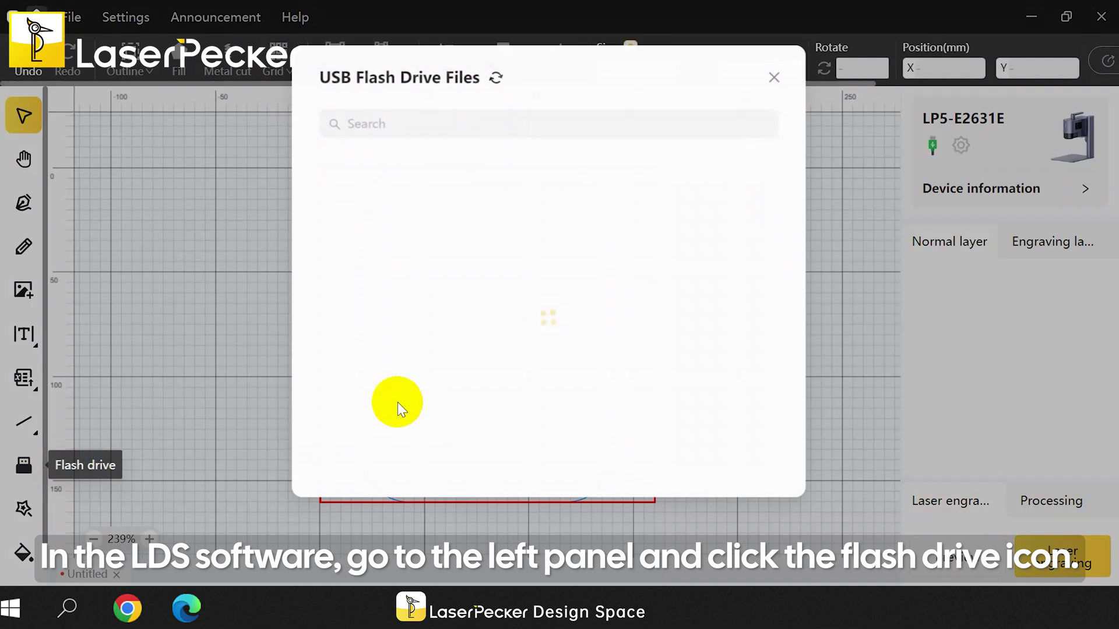
{"action": "left_click", "coordinate": [377, 400]}
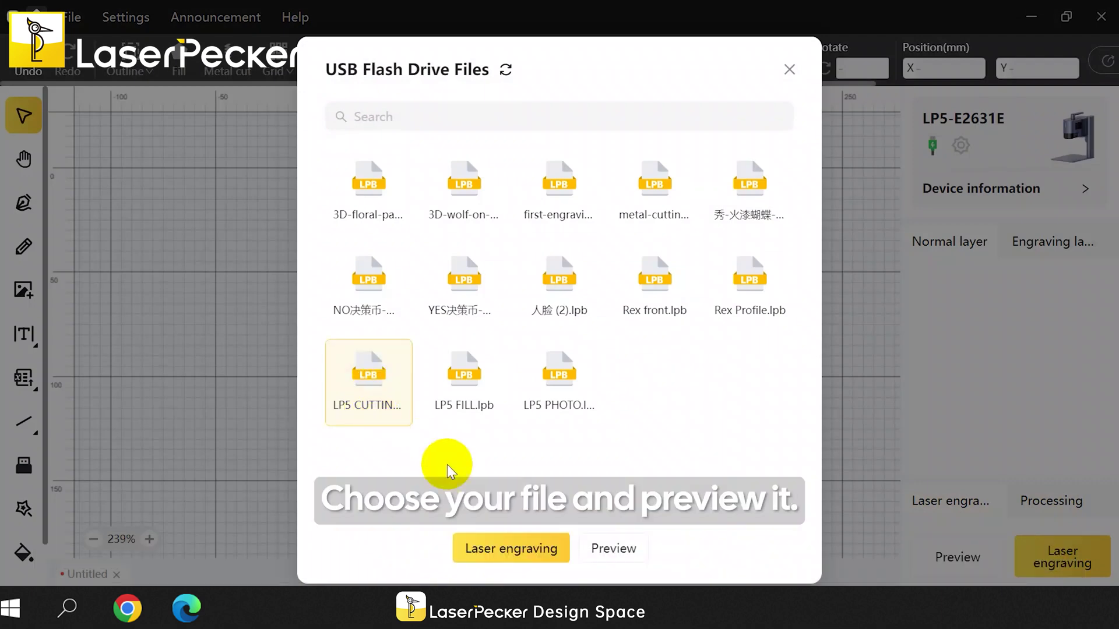
{"action": "left_click", "coordinate": [619, 551]}
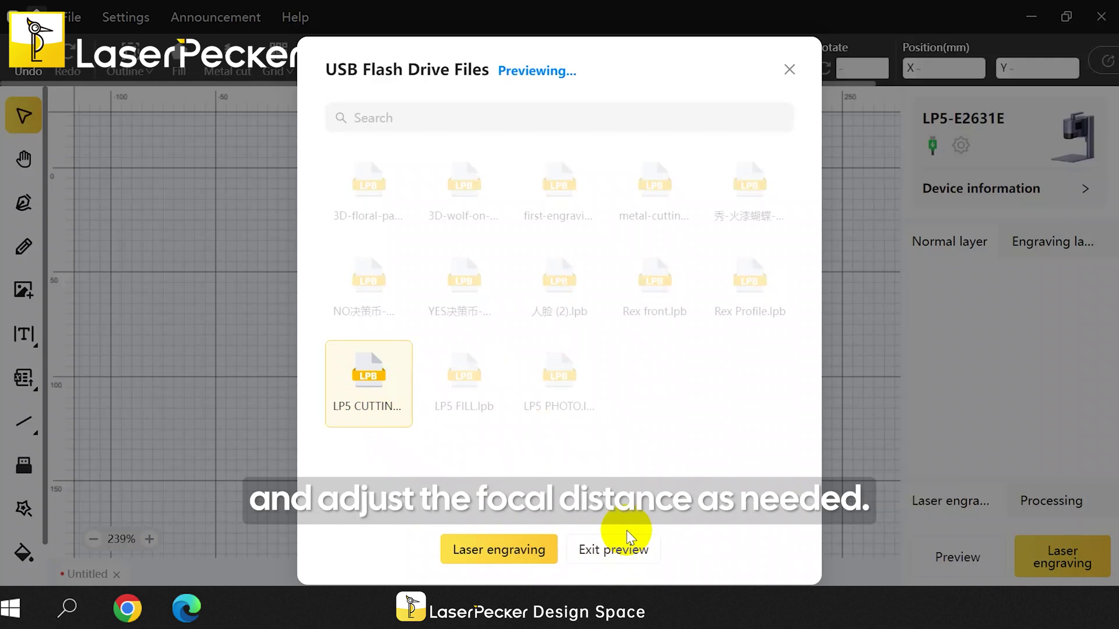
{"action": "left_click", "coordinate": [509, 551]}
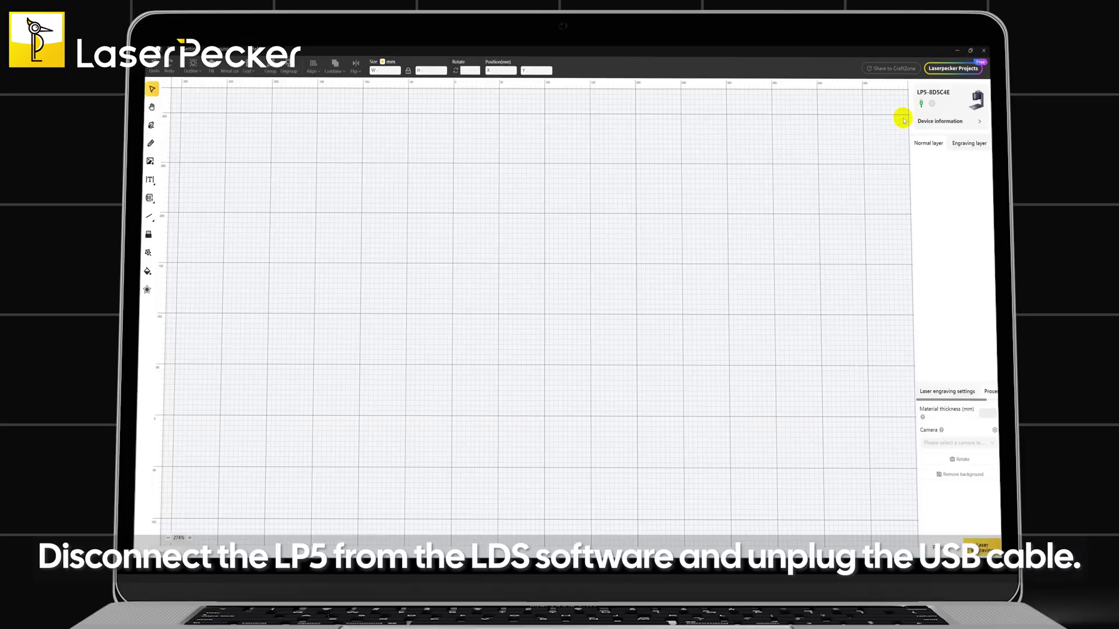
Step: Disconnect the LP5 engraver using the device connection indicator
{"action": "left_click", "coordinate": [931, 104]}
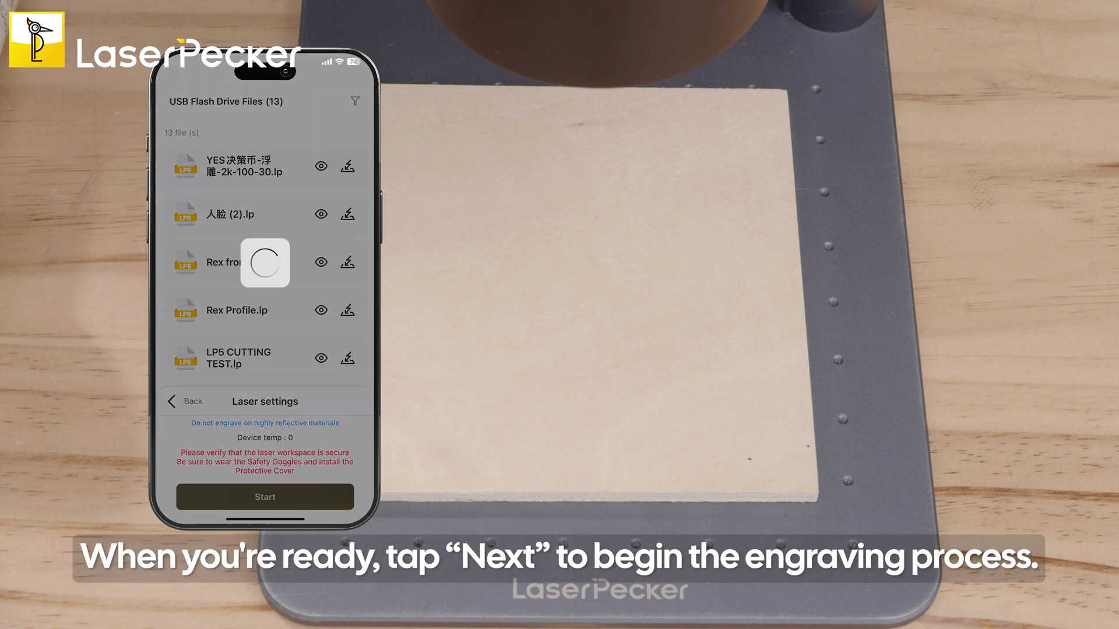
Step: Start the LP5 FILL engraving and accept the safety warning
{"action": "left_click", "coordinate": [300, 364]}
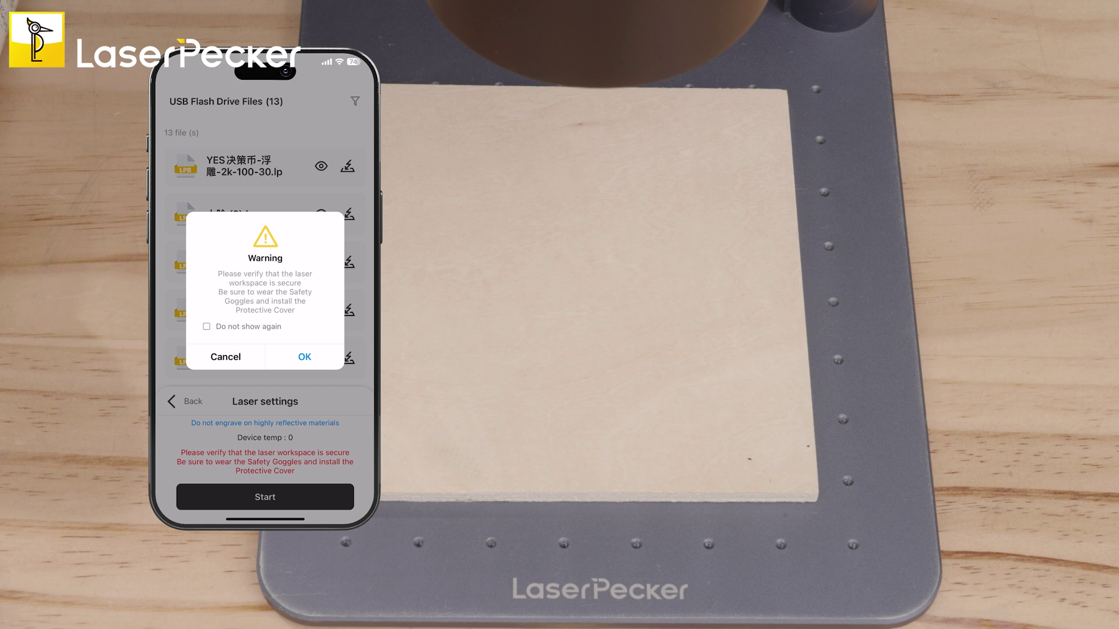
{"action": "left_click", "coordinate": [304, 357]}
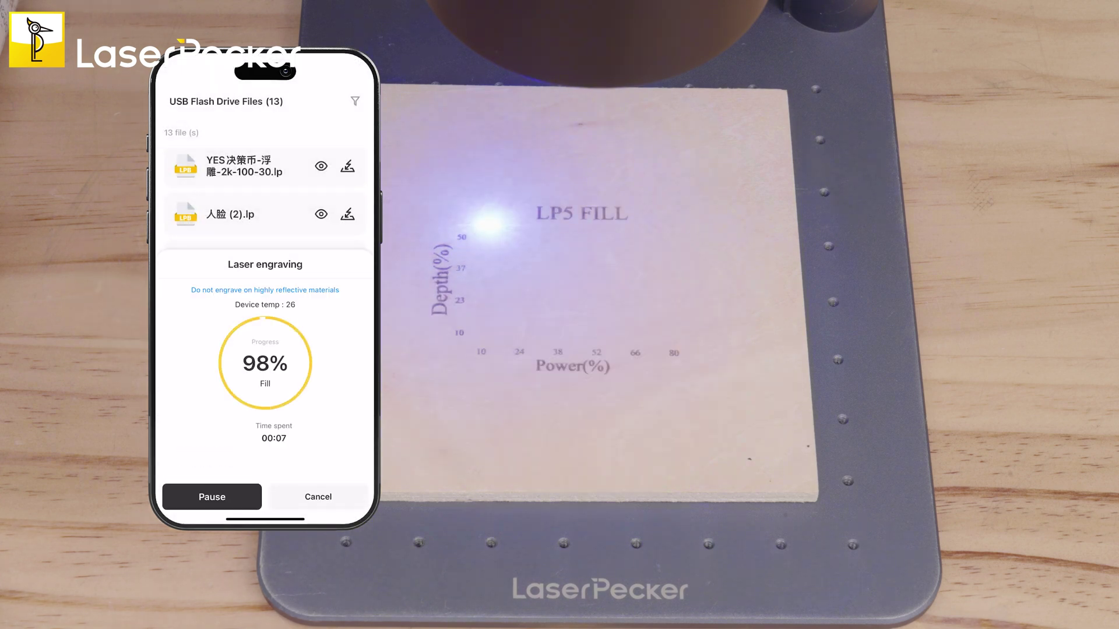